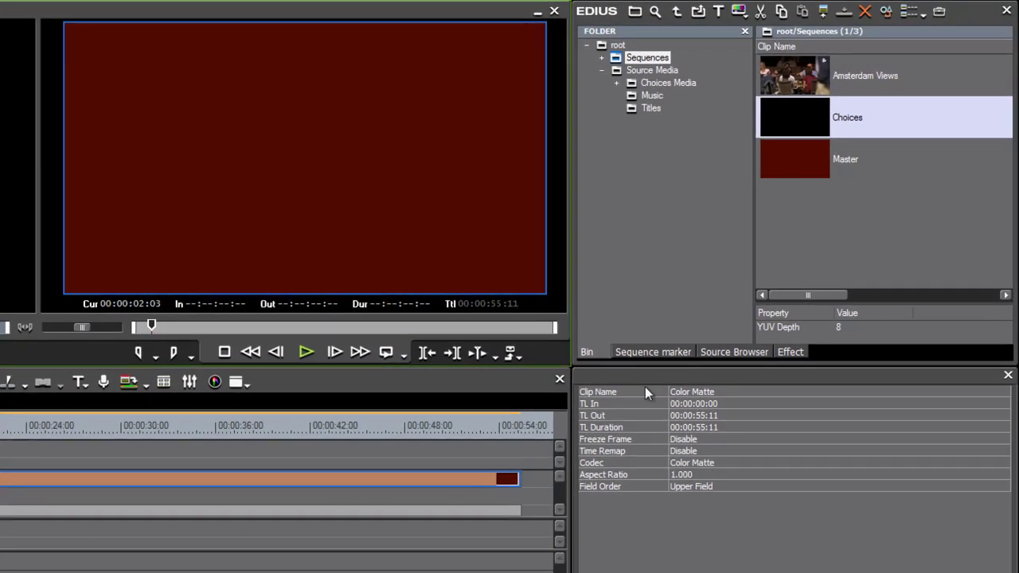
- Open Amsterdam Views in the timeline, scrub its edit, then switch back to Master
{"action": "double_click", "coordinate": [796, 76]}
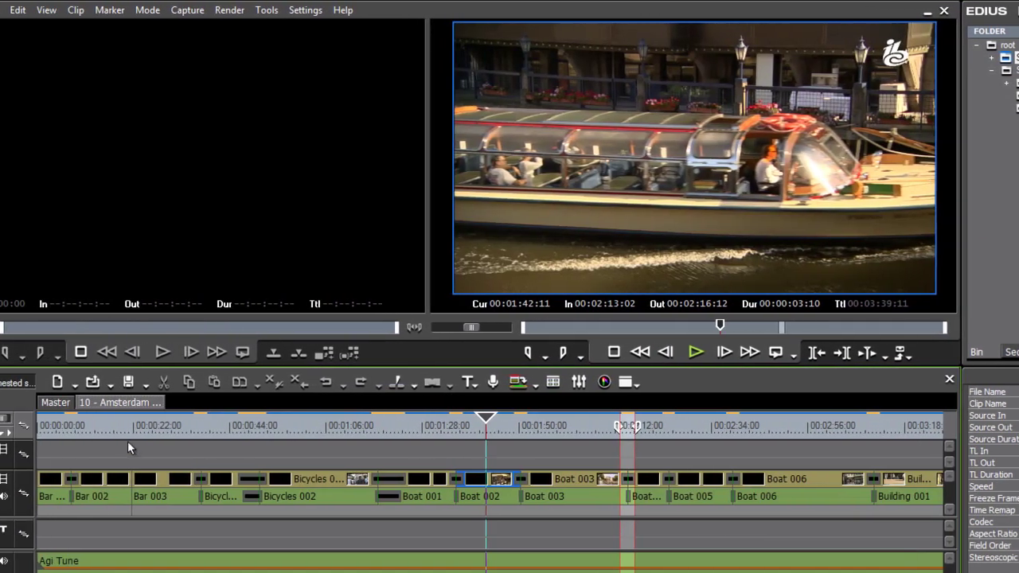
{"action": "left_click_drag", "start_coordinate": [171, 427], "coordinate": [258, 430]}
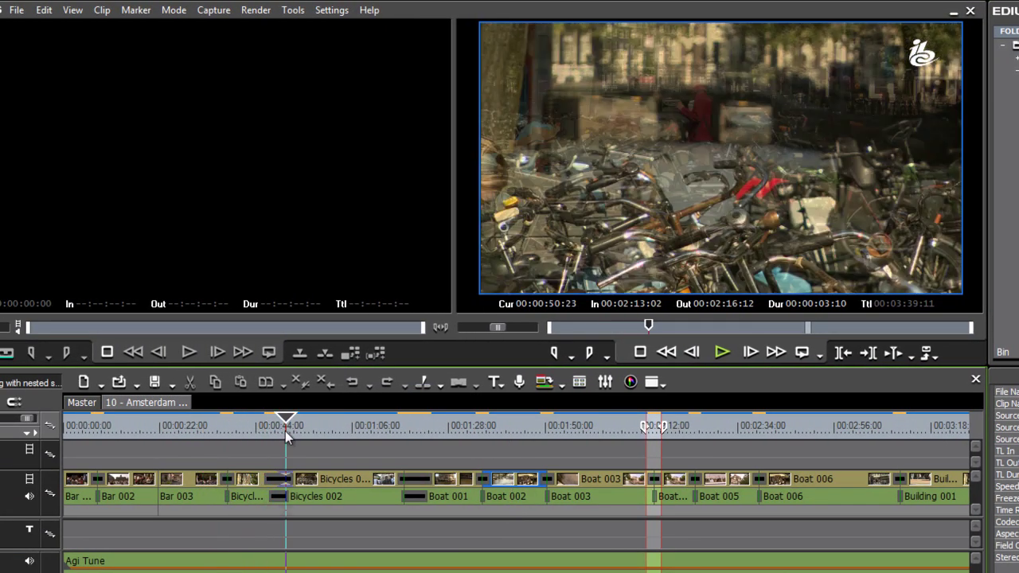
{"action": "left_click", "coordinate": [73, 404]}
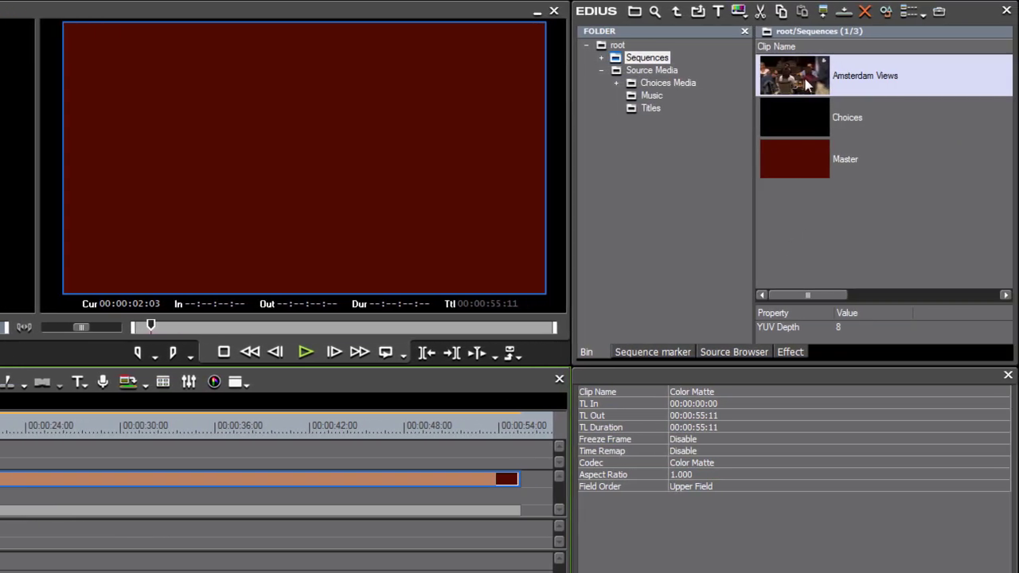
{"action": "left_click", "coordinate": [806, 85]}
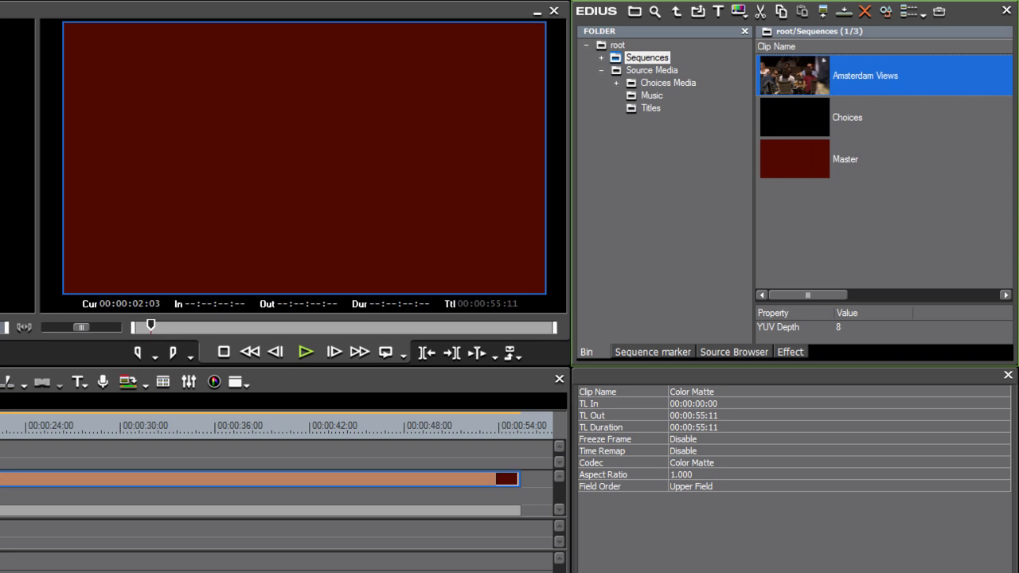
{"action": "left_click", "coordinate": [220, 222]}
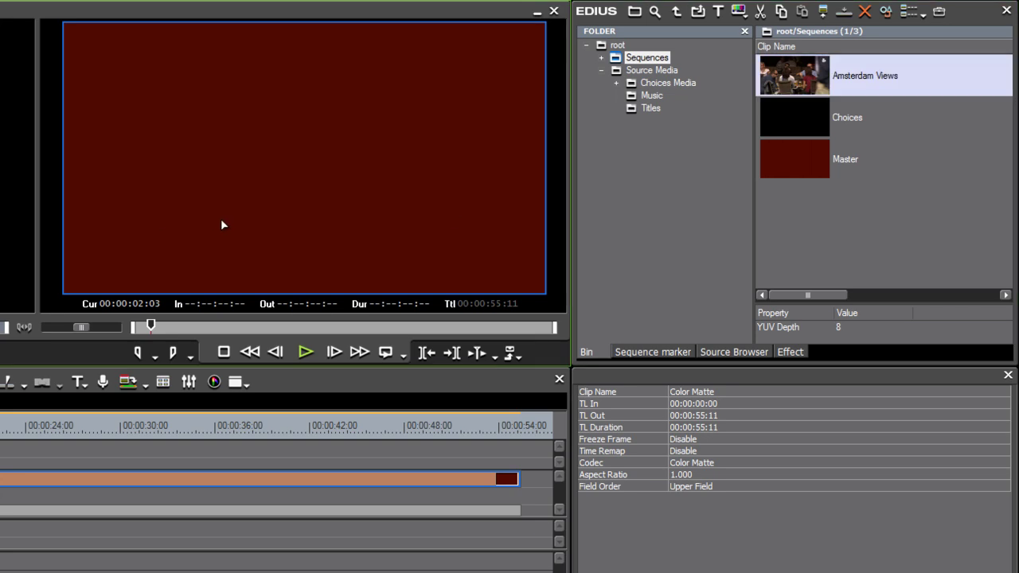
- Load Amsterdam Views into the source player, preview its bicycles and boat shots, and return to Master
{"action": "double_click", "coordinate": [787, 86]}
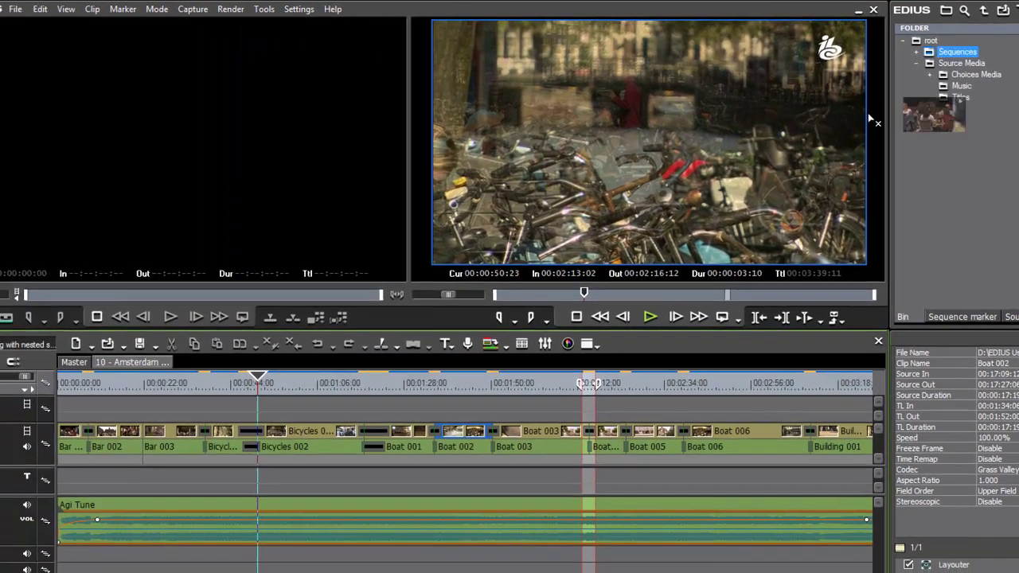
{"action": "left_click_drag", "start_coordinate": [921, 76], "coordinate": [20, 157]}
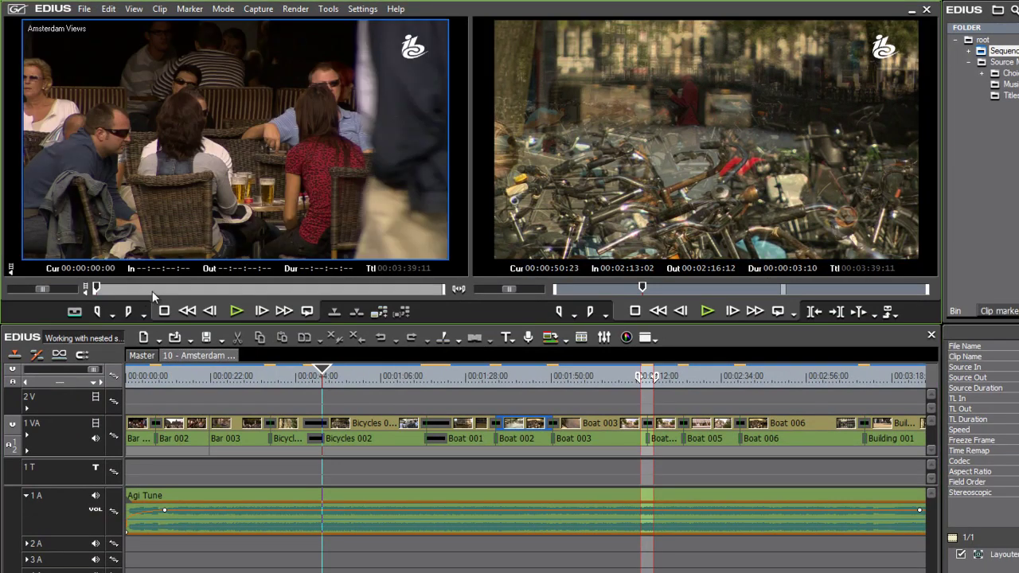
{"action": "left_click", "coordinate": [182, 290]}
{"action": "left_click_drag", "start_coordinate": [182, 290], "coordinate": [310, 287]}
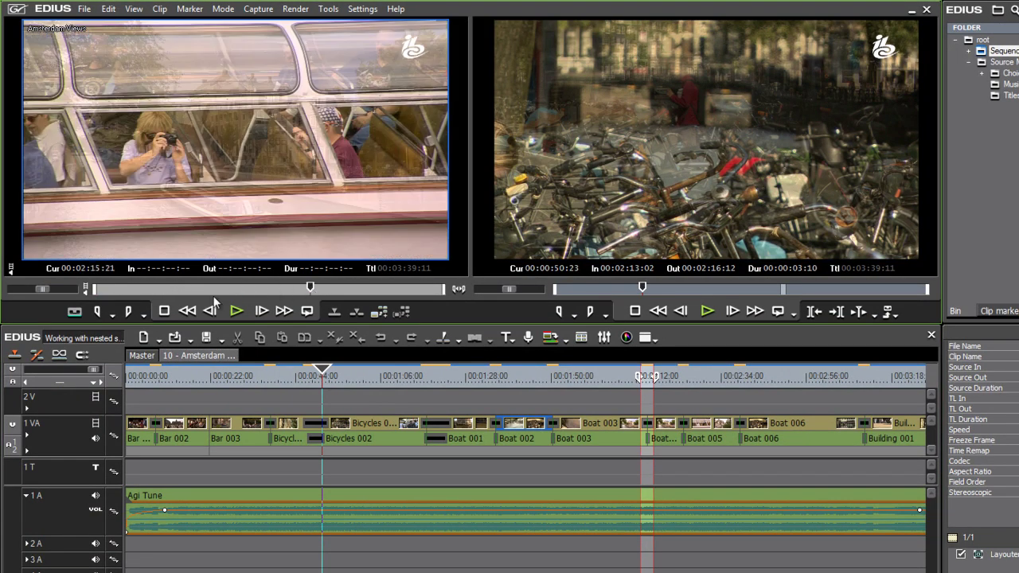
{"action": "left_click", "coordinate": [197, 289]}
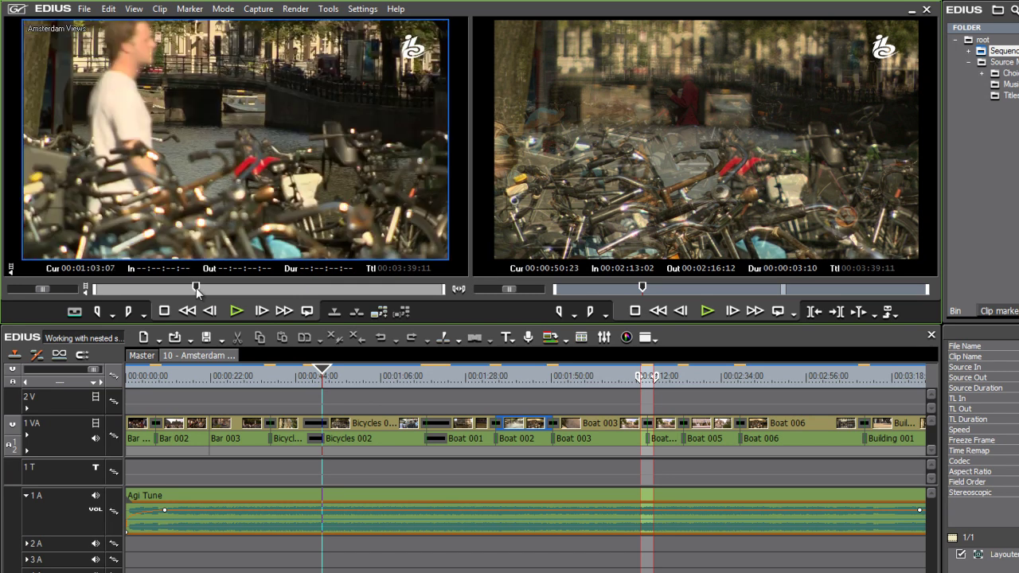
{"action": "left_click", "coordinate": [144, 356]}
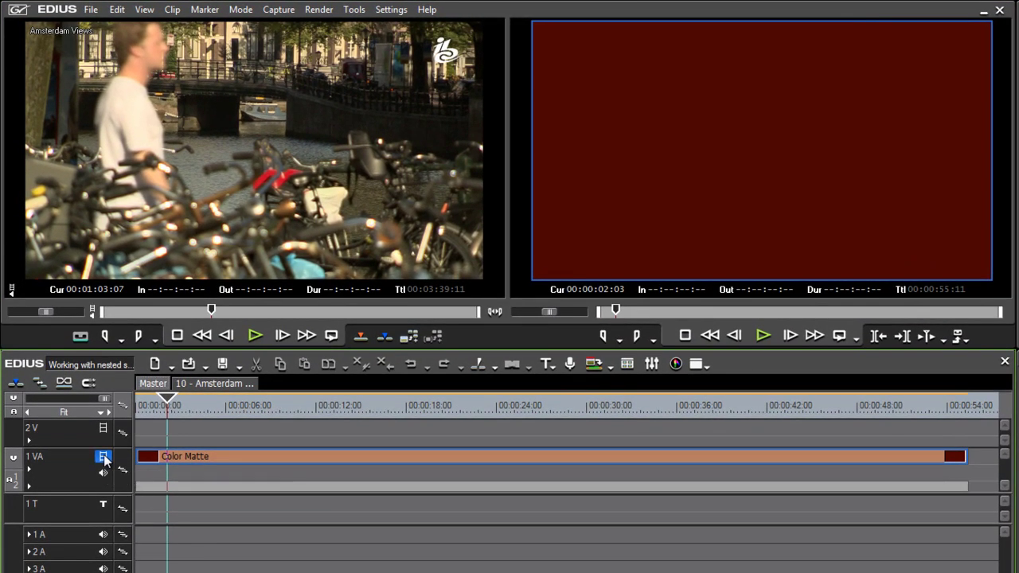
- Drop Amsterdam Views on track 2V above the Color Matte and mute its 1A audio
{"action": "left_click", "coordinate": [97, 426]}
{"action": "left_click", "coordinate": [105, 459]}
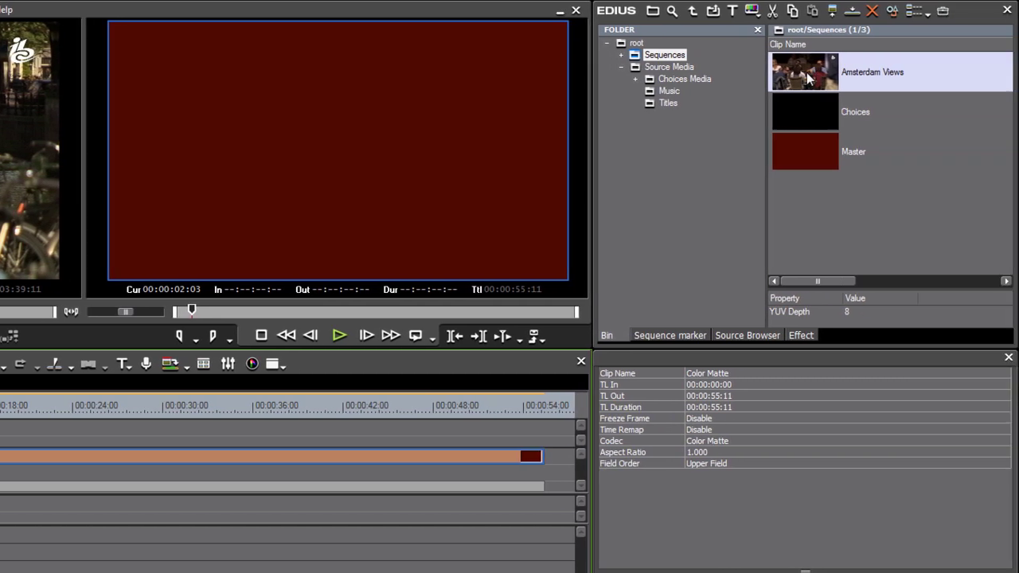
{"action": "mouse_move", "coordinate": [808, 78]}
{"action": "left_mouse_down"}
{"action": "mouse_move", "coordinate": [667, 275]}
{"action": "mouse_move", "coordinate": [477, 398]}
{"action": "mouse_move", "coordinate": [170, 440]}
{"action": "mouse_move", "coordinate": [159, 433]}
{"action": "mouse_move", "coordinate": [169, 438]}
{"action": "left_mouse_up"}
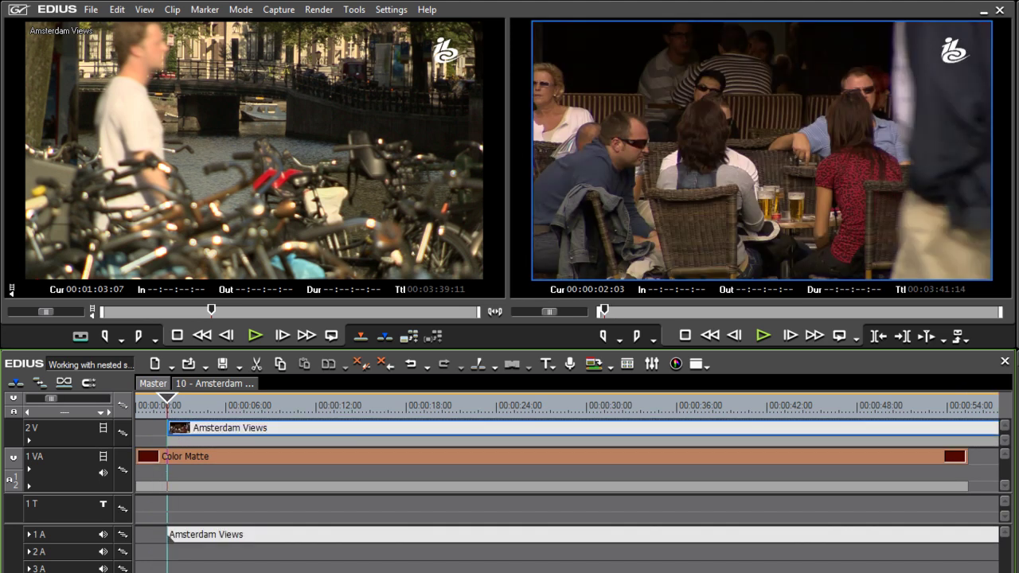
{"action": "left_click", "coordinate": [103, 534]}
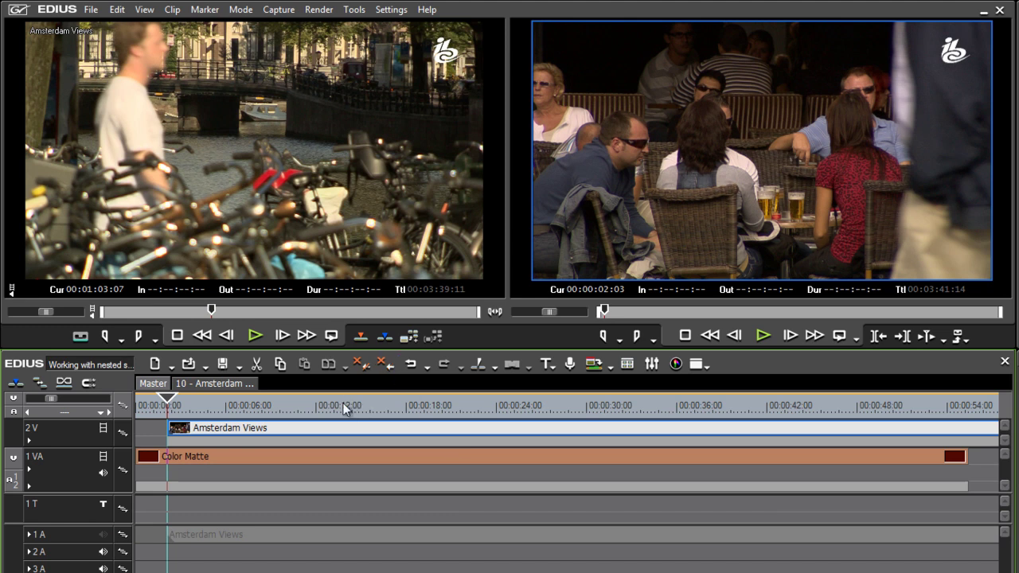
- Zoom out to show the full 00:03:41:14 Master sequence and preview around the 24-second mark
{"action": "left_click", "coordinate": [64, 413]}
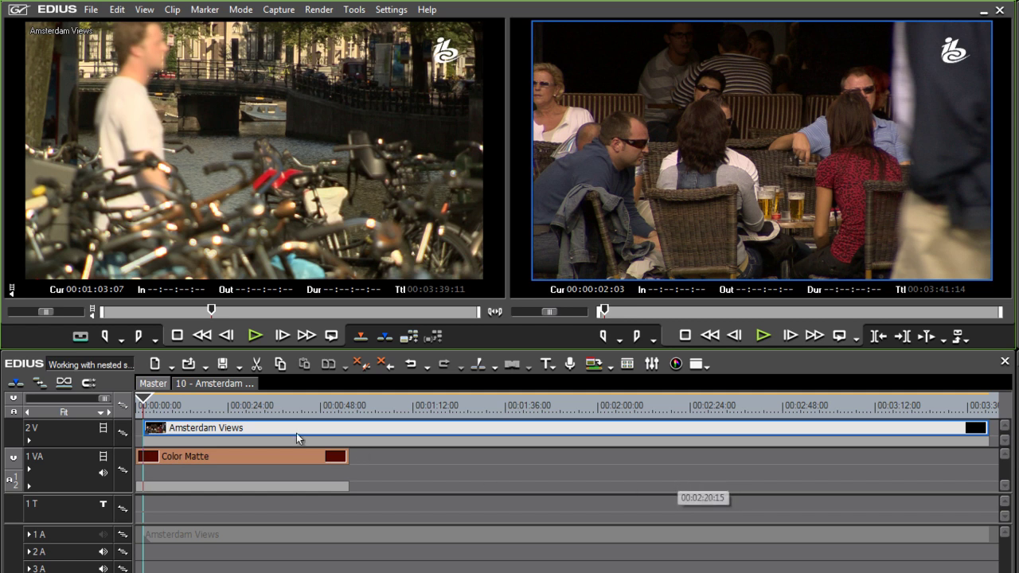
{"action": "left_click_drag", "start_coordinate": [240, 405], "coordinate": [228, 430]}
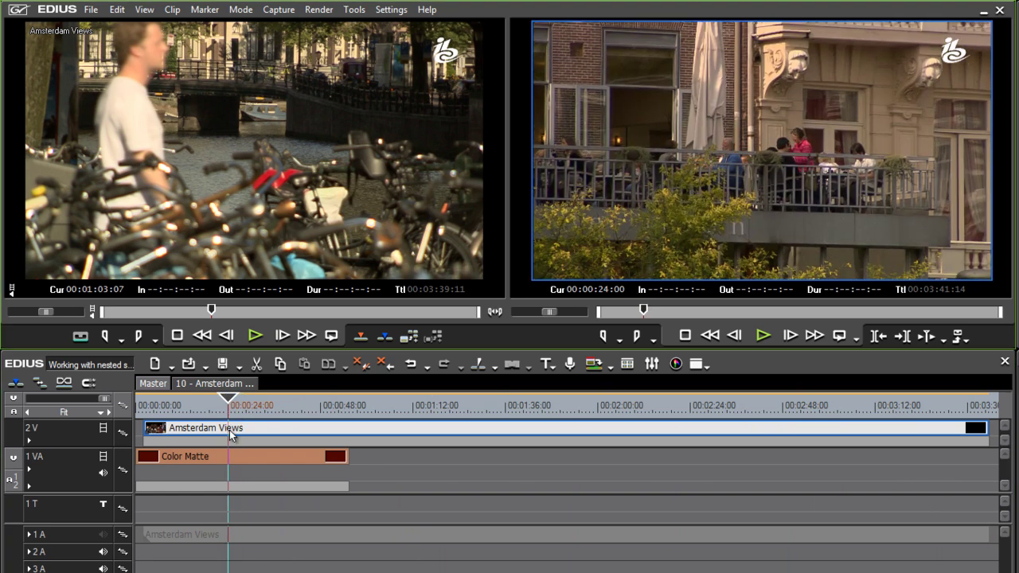
{"action": "left_click", "coordinate": [374, 456]}
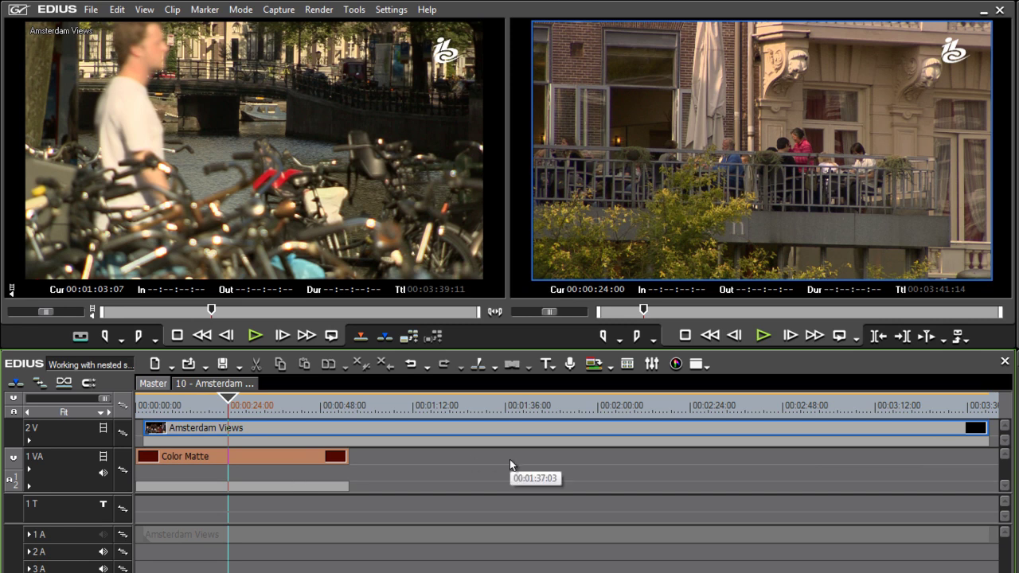
- Open the nested Amsterdam Views sequence, park the playhead at 00:00:16:14, and bring up title options
{"action": "double_click", "coordinate": [290, 434]}
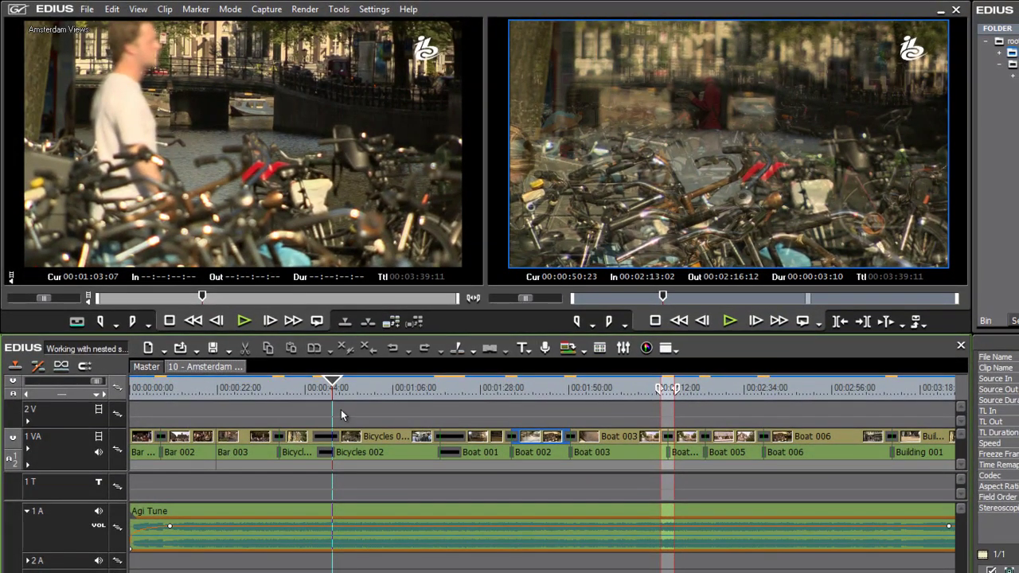
{"action": "left_click", "coordinate": [257, 396]}
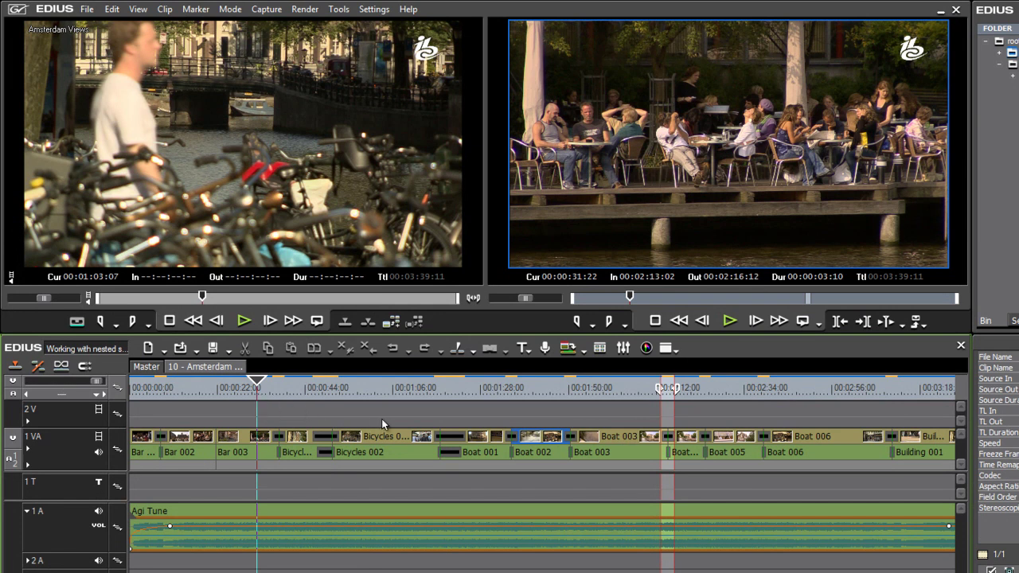
{"action": "left_click", "coordinate": [169, 388]}
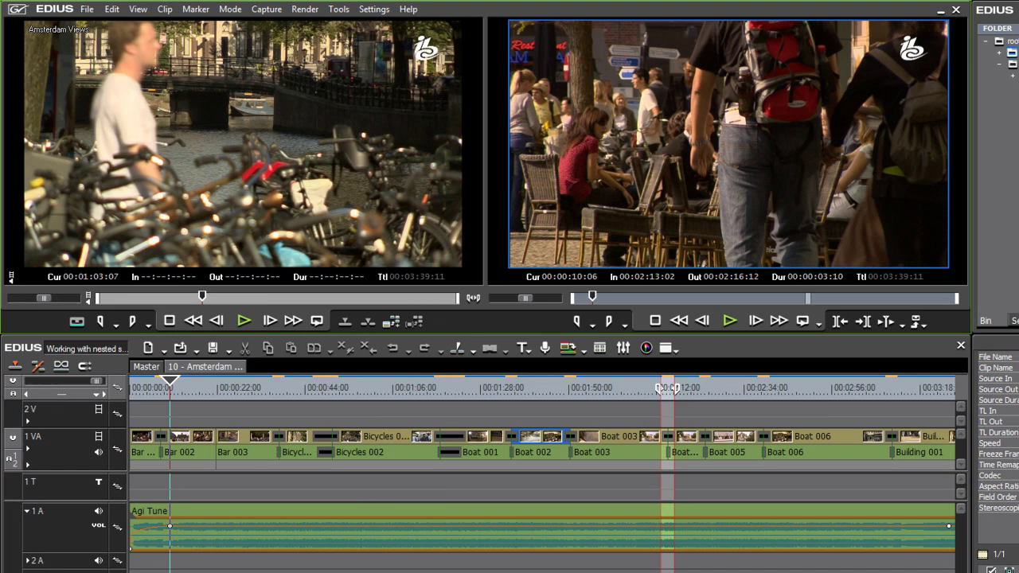
{"action": "left_click", "coordinate": [197, 390]}
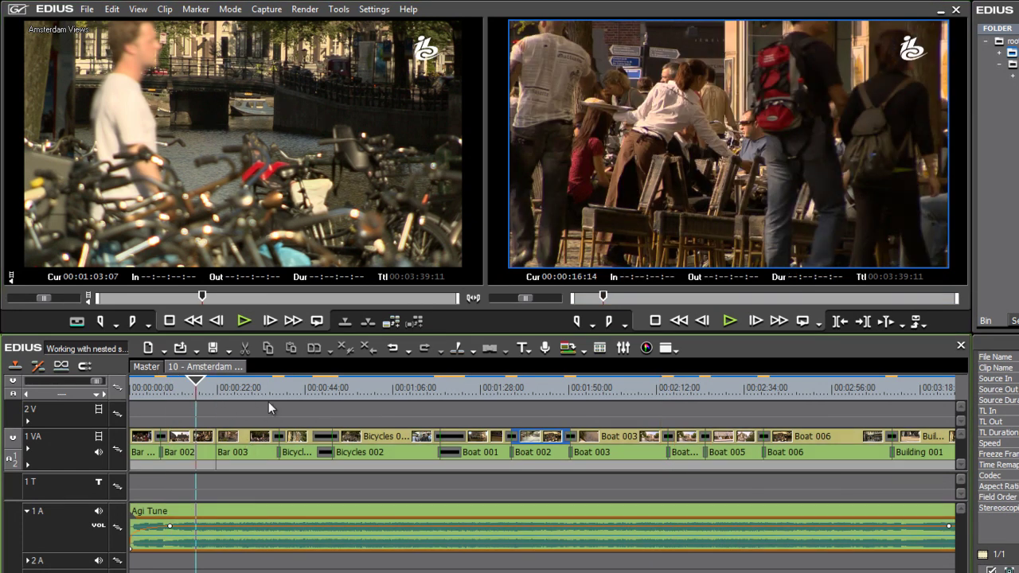
{"action": "left_click", "coordinate": [523, 348]}
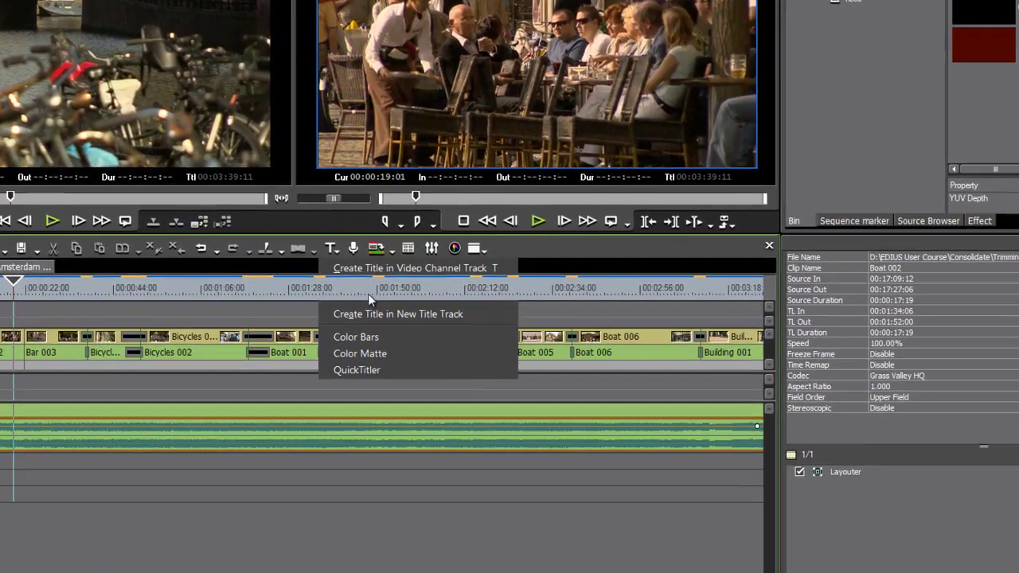
- Create an AMSTERDAM title on track 1T, centred in the frame and enlarged in Quick Titler
{"action": "left_click", "coordinate": [516, 371]}
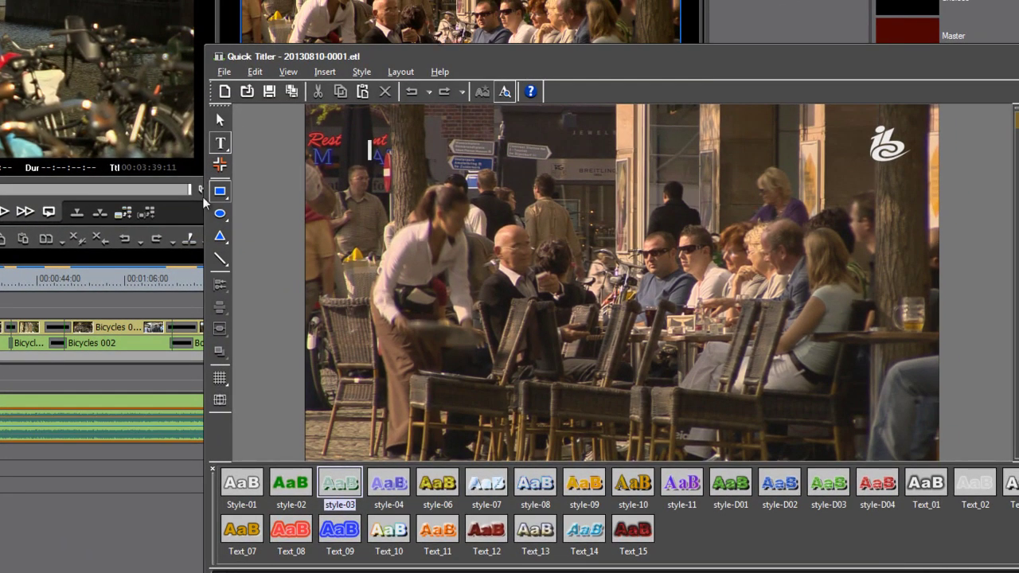
{"action": "type", "text": "AMSTE"}
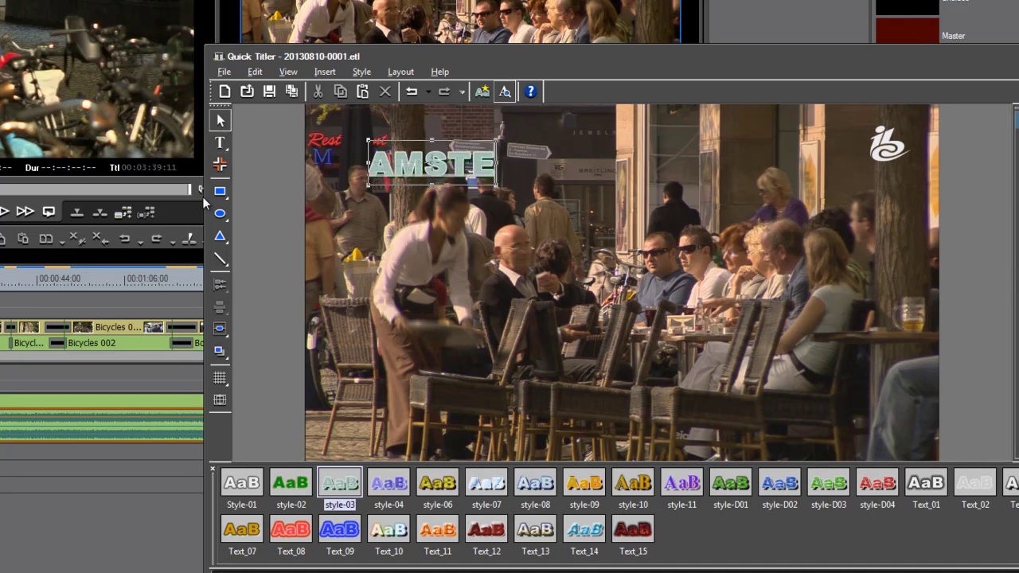
{"action": "type", "text": "RDAM"}
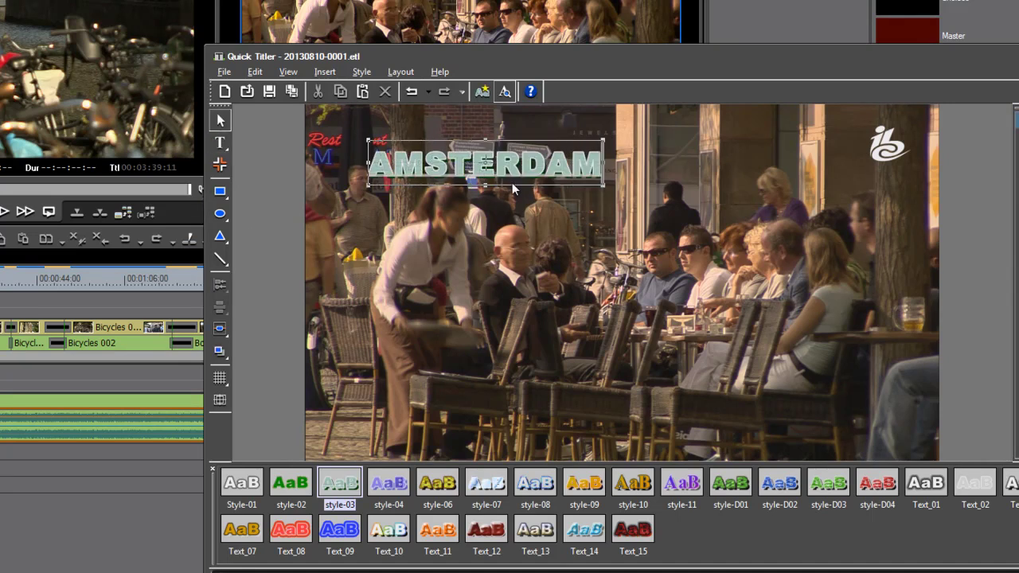
{"action": "left_click", "coordinate": [605, 187]}
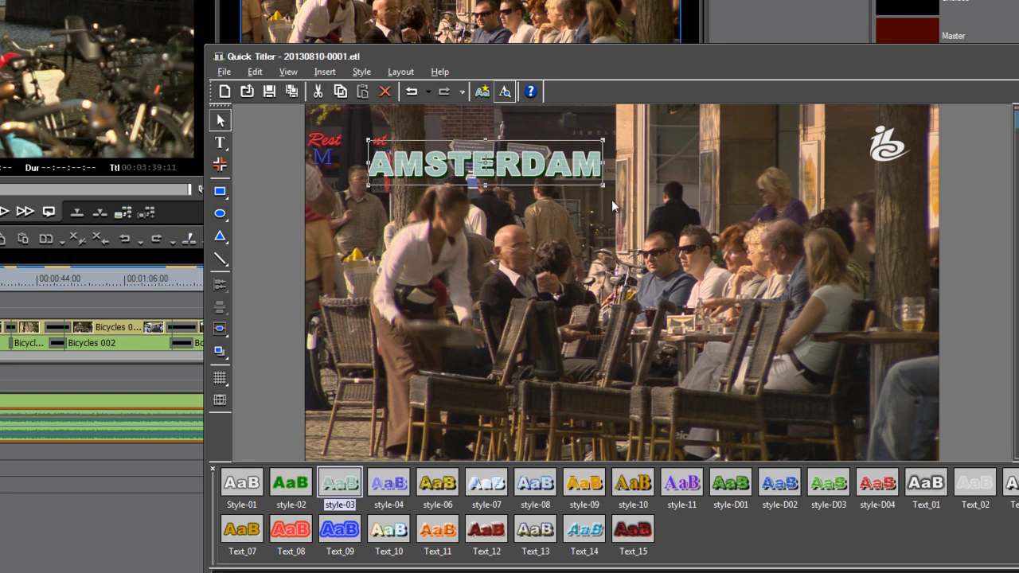
{"action": "left_click_drag", "start_coordinate": [602, 184], "coordinate": [842, 334]}
{"action": "left_click_drag", "start_coordinate": [757, 239], "coordinate": [744, 206]}
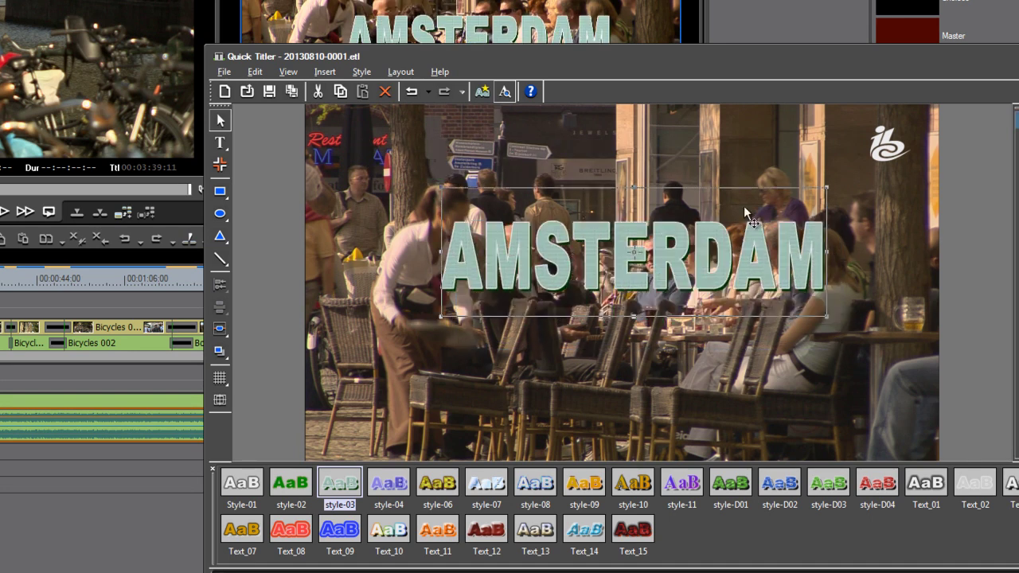
{"action": "left_click_drag", "start_coordinate": [402, 64], "coordinate": [118, 64]}
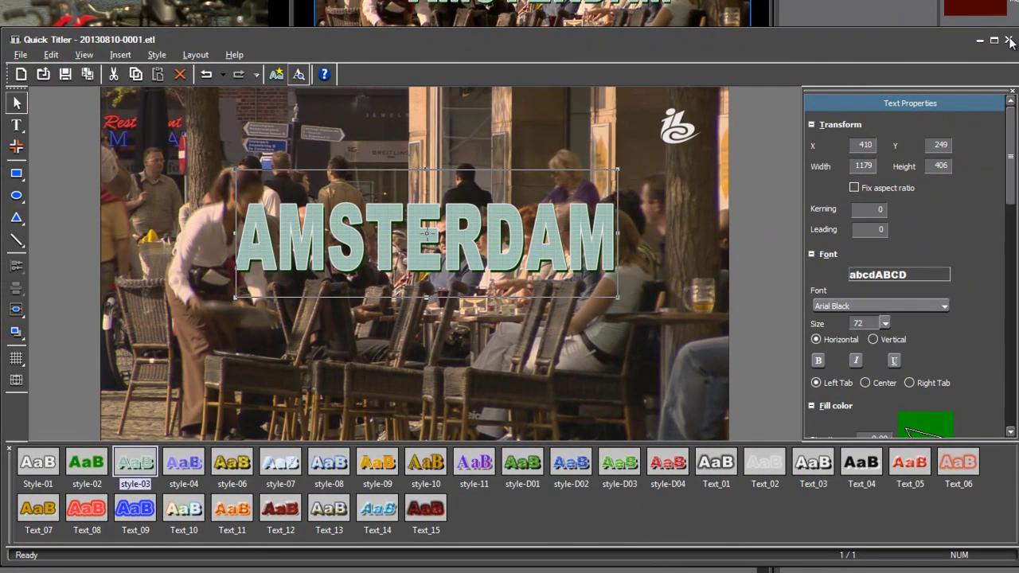
{"action": "left_click", "coordinate": [1008, 40]}
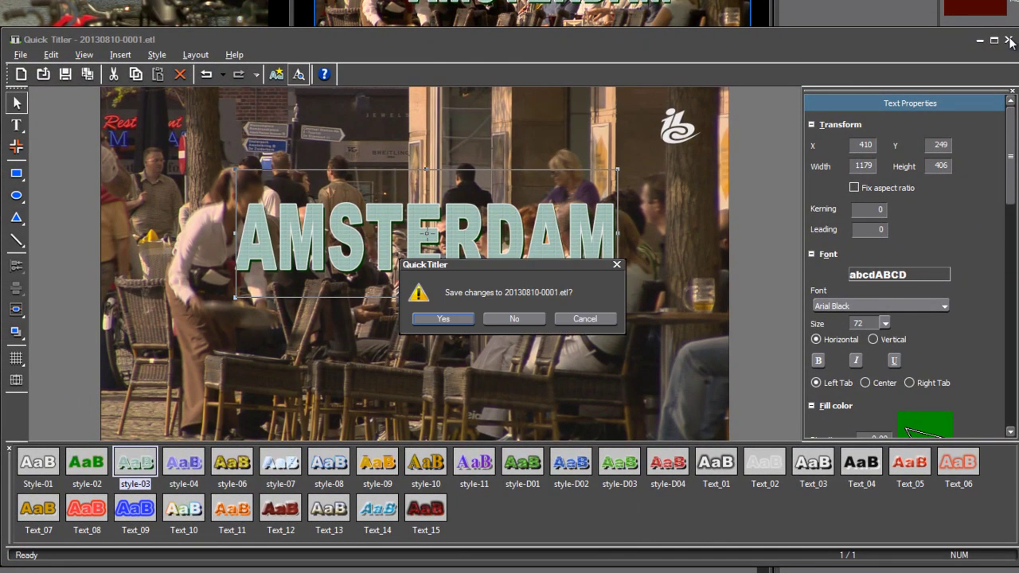
- Save the AMSTERDAM title, extend it to 00:01:52:17 on 1T, preview it, and switch to Master
{"action": "left_click", "coordinate": [444, 318]}
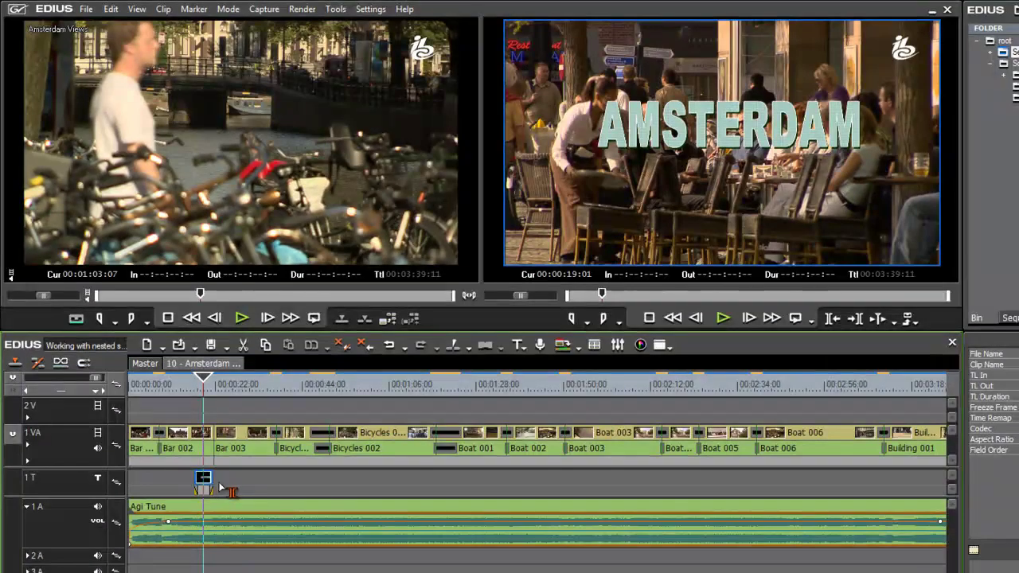
{"action": "left_click_drag", "start_coordinate": [211, 483], "coordinate": [652, 507]}
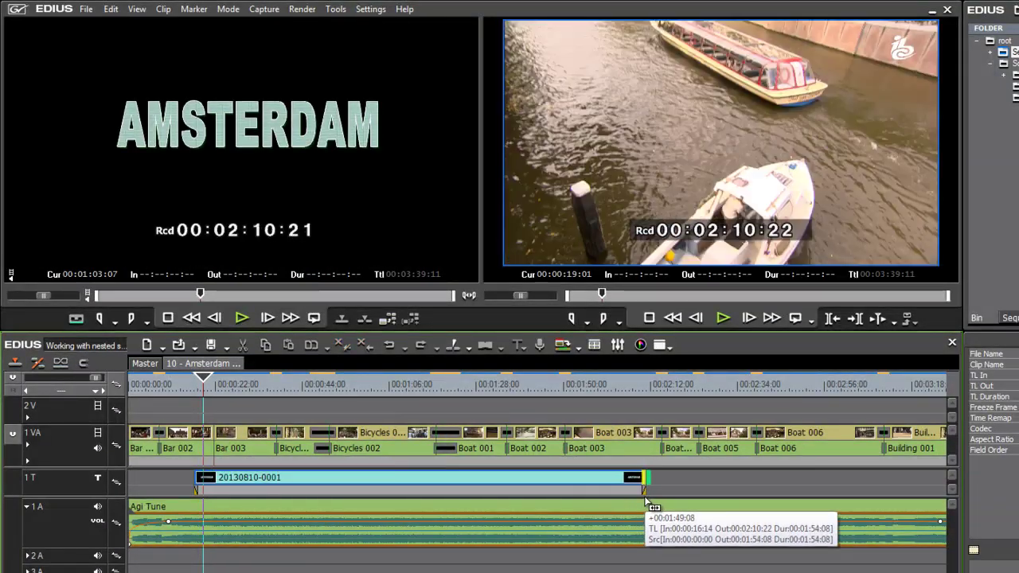
{"action": "left_click", "coordinate": [199, 386]}
{"action": "left_click_drag", "start_coordinate": [198, 386], "coordinate": [464, 411]}
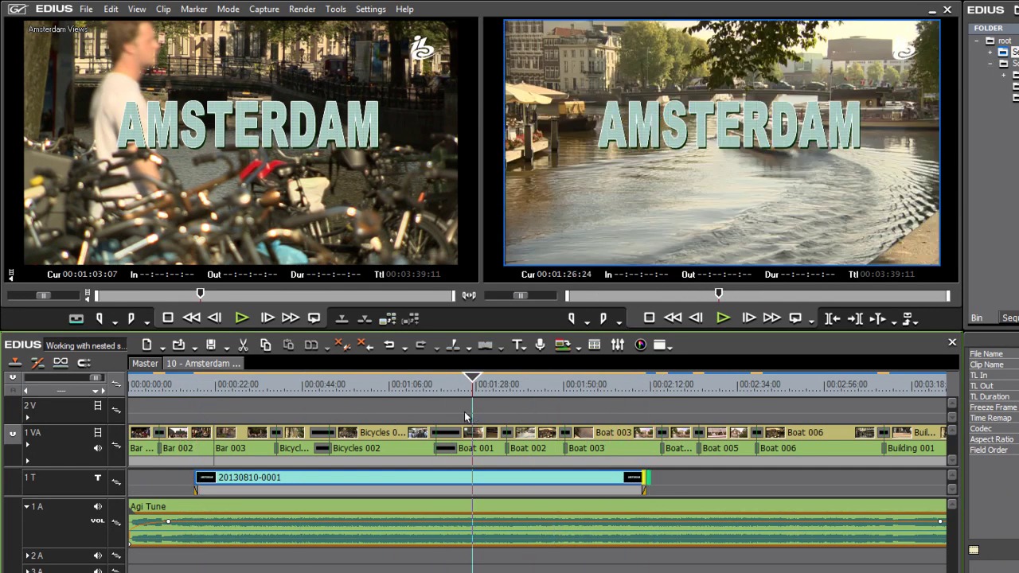
{"action": "left_click", "coordinate": [145, 365]}
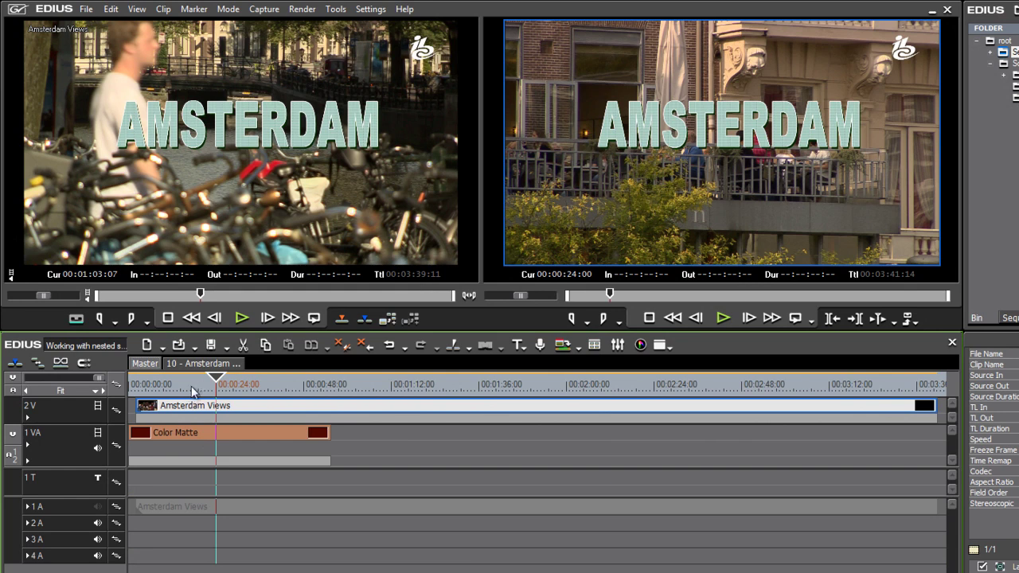
- Scrub the Master sequence to preview the AMSTERDAM title over the Amsterdam Views footage
{"action": "left_click", "coordinate": [198, 389]}
{"action": "left_click_drag", "start_coordinate": [198, 389], "coordinate": [223, 388]}
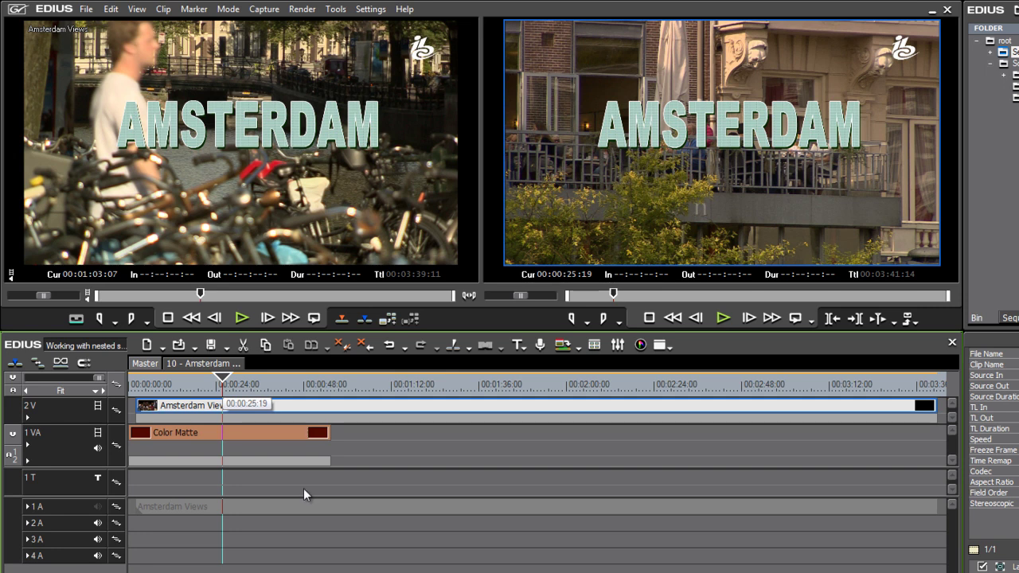
- Extend the AMSTERDAM title to 00:04:02:21, then lengthen Master's Amsterdam Views nest to 00:04:04:24
{"action": "left_click", "coordinate": [202, 363]}
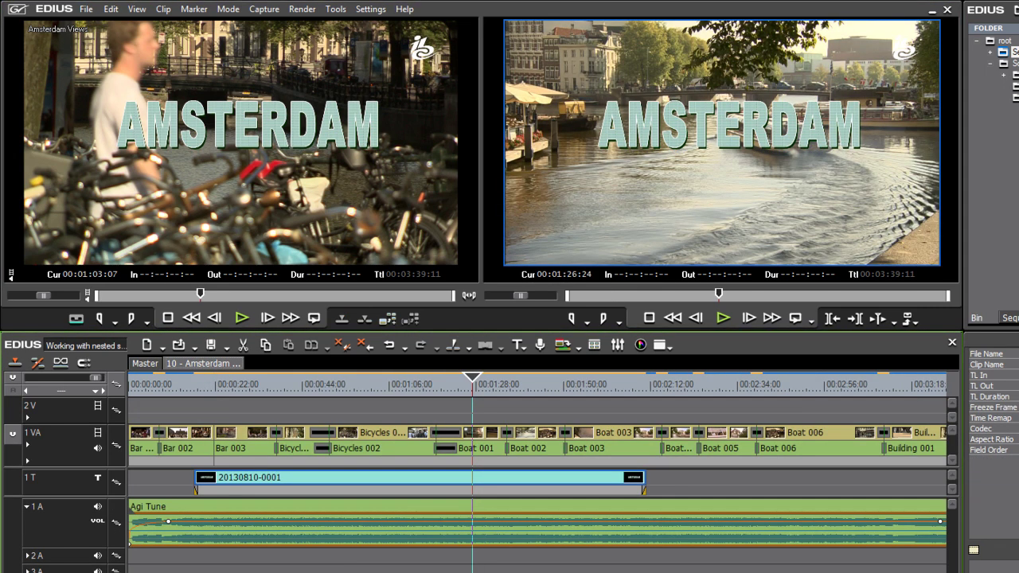
{"action": "scroll", "coordinate": [374, 440], "scroll_direction": "right", "scroll_amount": 5}
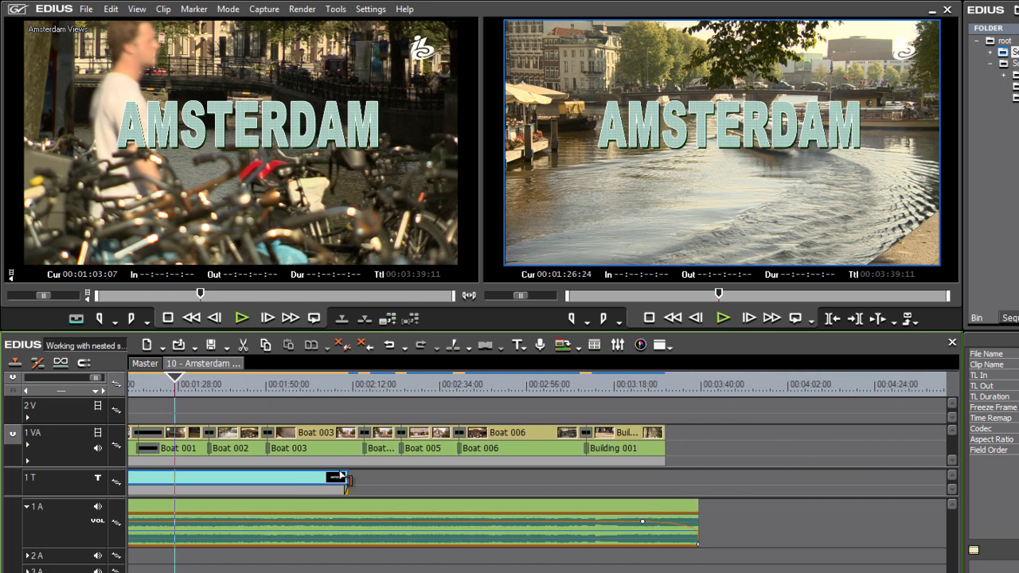
{"action": "left_click_drag", "start_coordinate": [348, 483], "coordinate": [791, 482]}
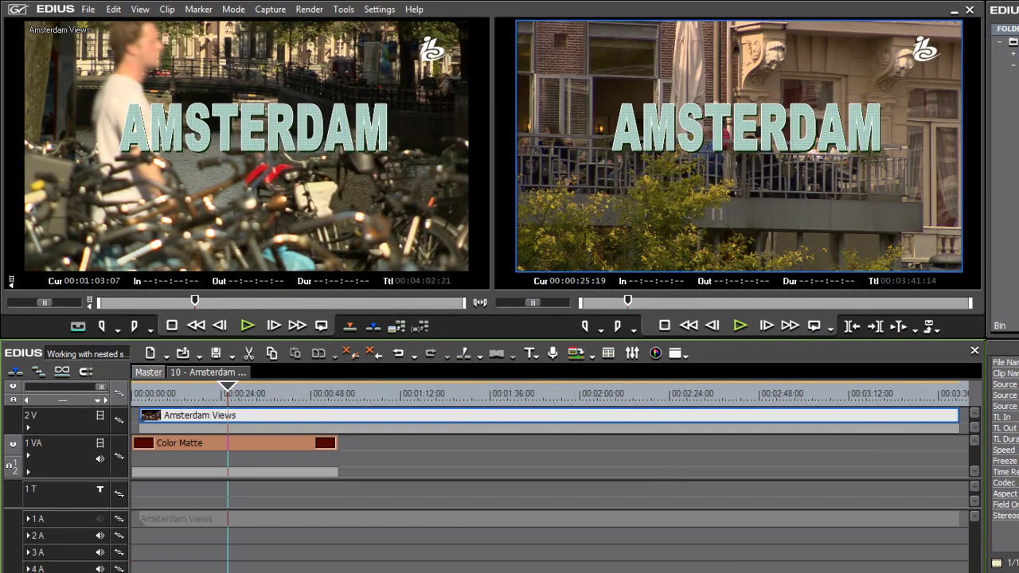
{"action": "scroll", "coordinate": [762, 382], "scroll_direction": "right", "scroll_amount": 3}
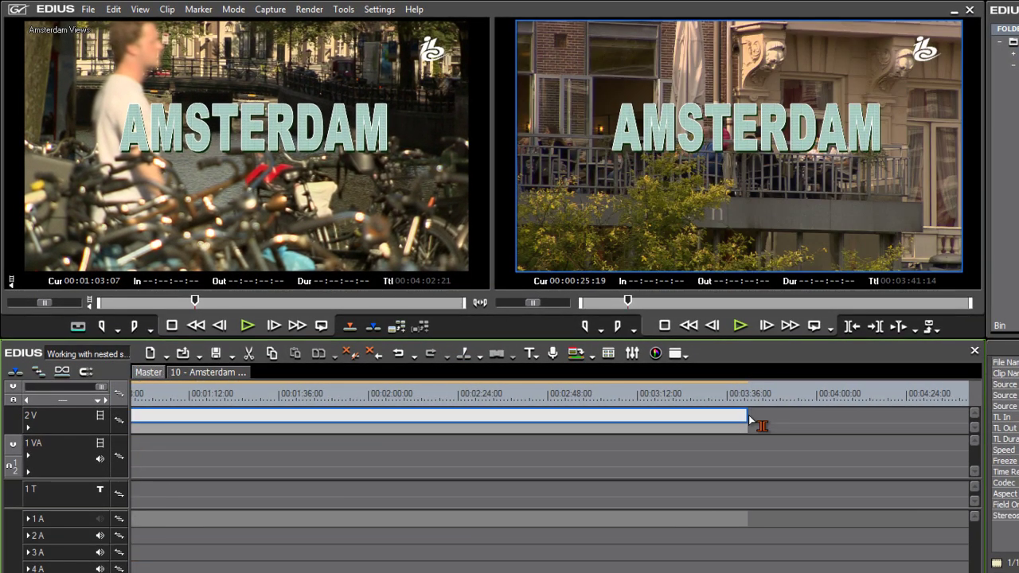
{"action": "left_click_drag", "start_coordinate": [752, 422], "coordinate": [811, 406]}
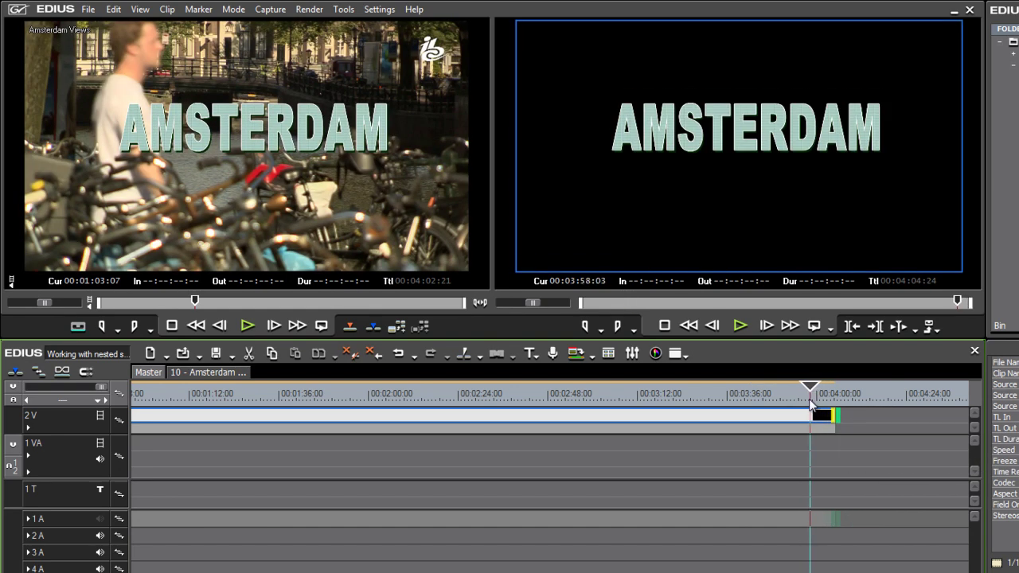
- Fit the Master timeline and stretch the Color Matte on 1 VA to end with the Amsterdam Views nest
{"action": "left_click", "coordinate": [55, 401]}
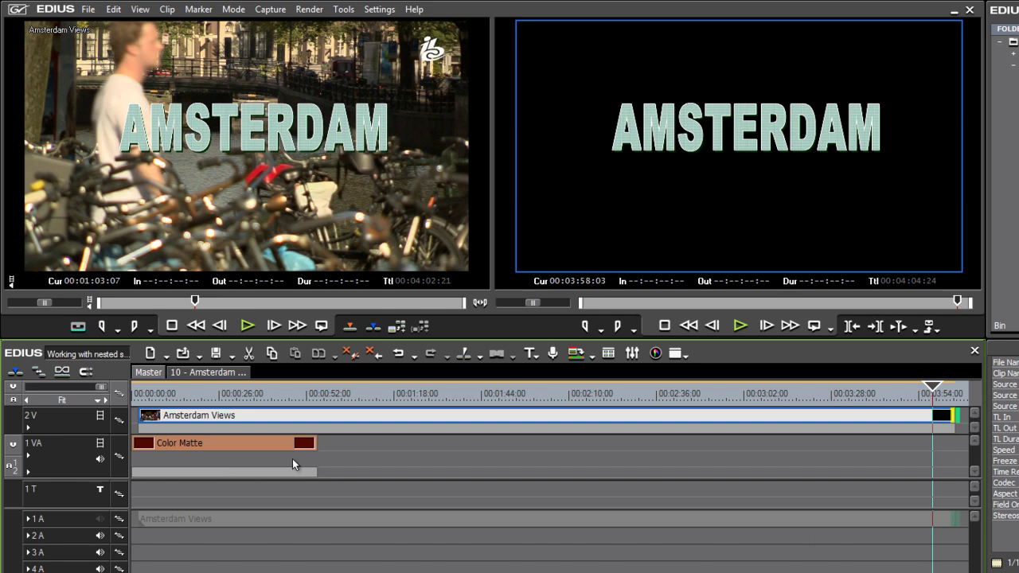
{"action": "left_click_drag", "start_coordinate": [315, 445], "coordinate": [955, 465]}
{"action": "left_click_drag", "start_coordinate": [748, 393], "coordinate": [912, 405]}
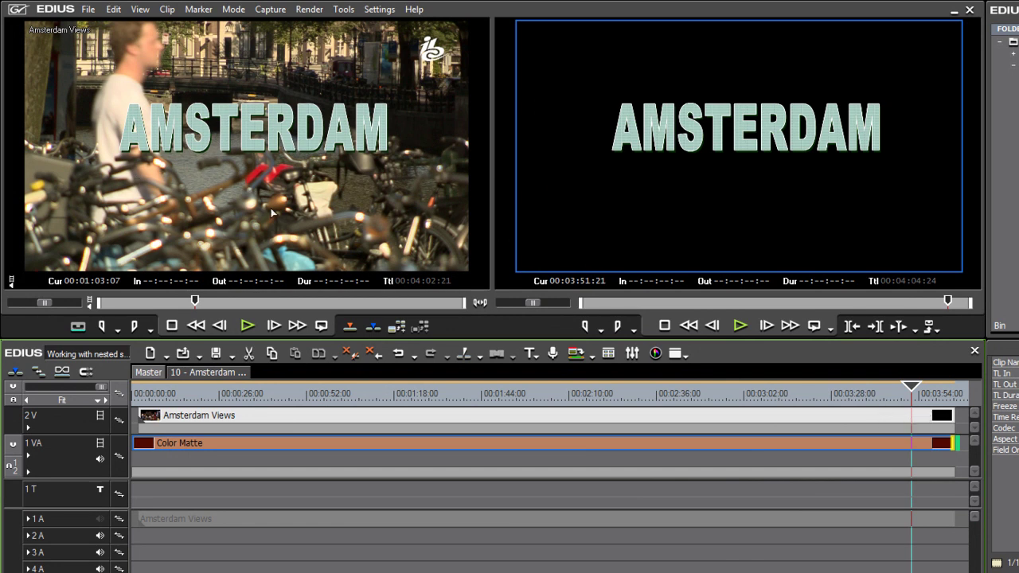
{"action": "left_click", "coordinate": [917, 395]}
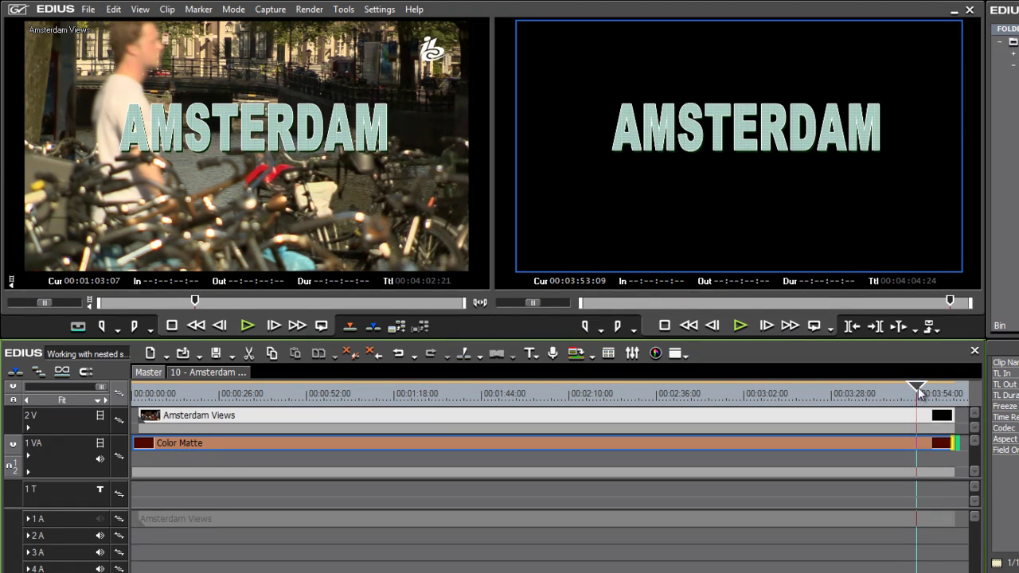
{"action": "left_click", "coordinate": [926, 396]}
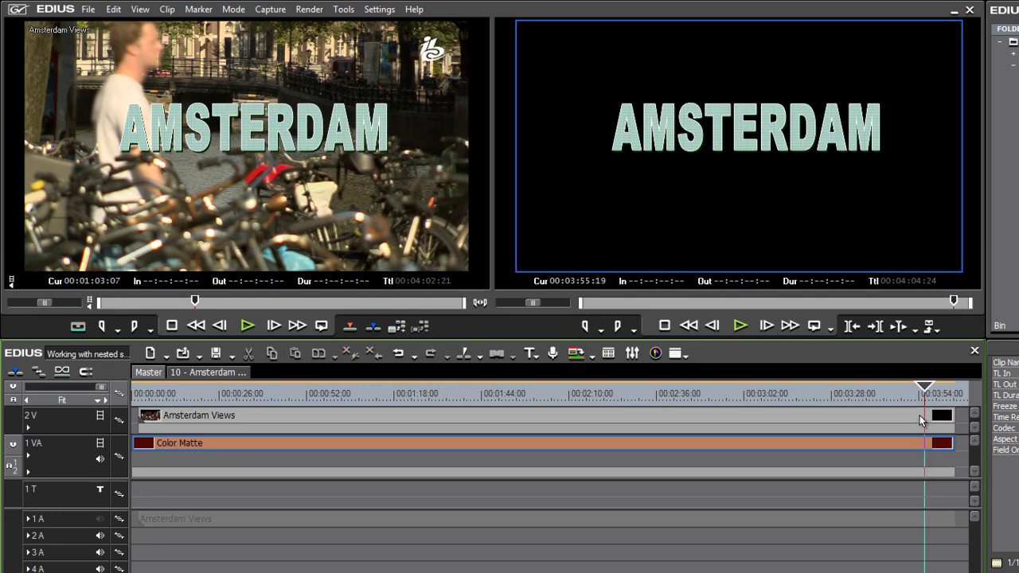
- Change the current project setting's Video Channels to YCbCr + Alpha
{"action": "left_click_drag", "start_coordinate": [926, 395], "coordinate": [920, 391]}
{"action": "left_click", "coordinate": [379, 9]}
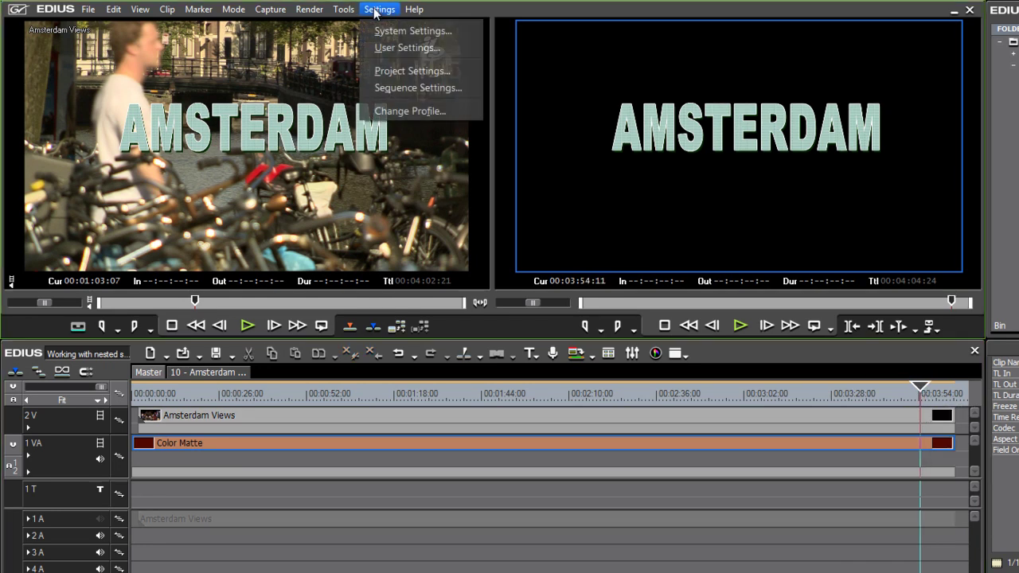
{"action": "left_click", "coordinate": [388, 72]}
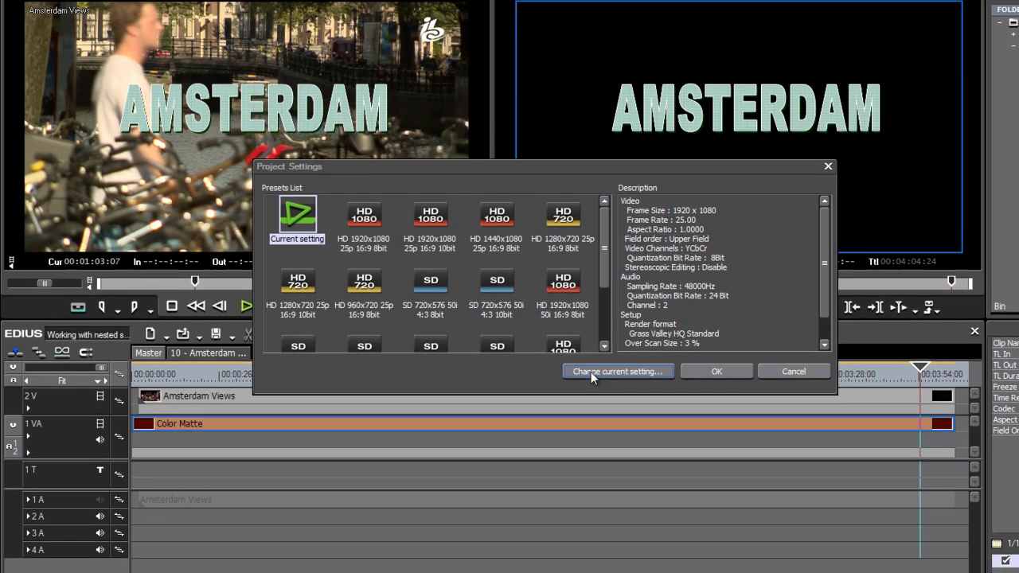
{"action": "left_click", "coordinate": [591, 391]}
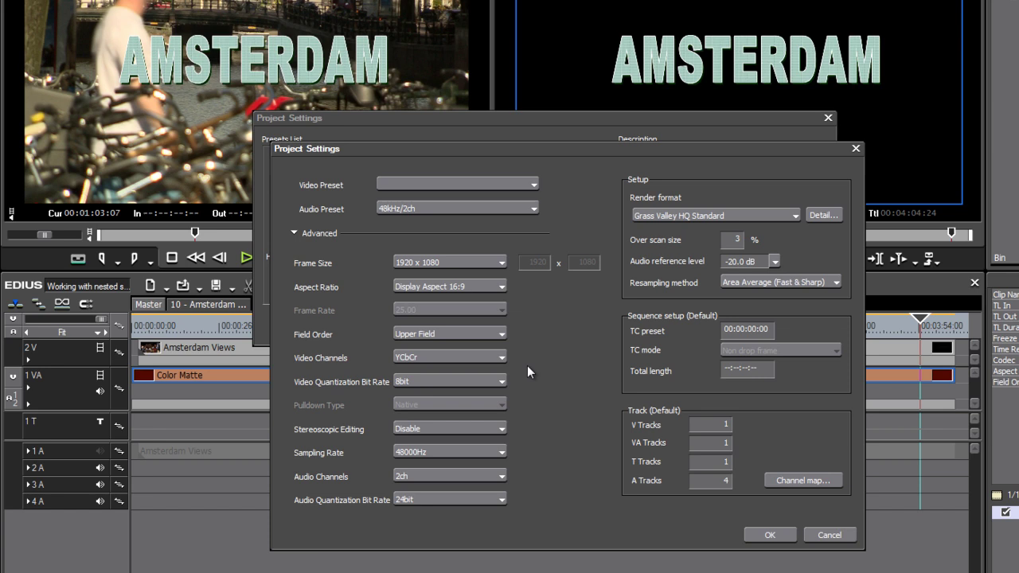
{"action": "left_click", "coordinate": [470, 359]}
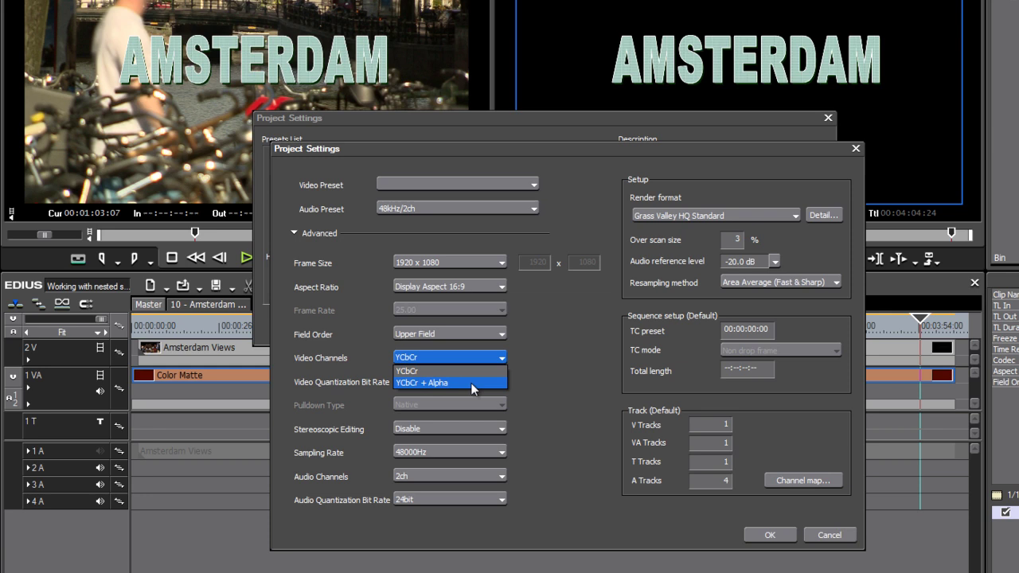
{"action": "left_click", "coordinate": [473, 383]}
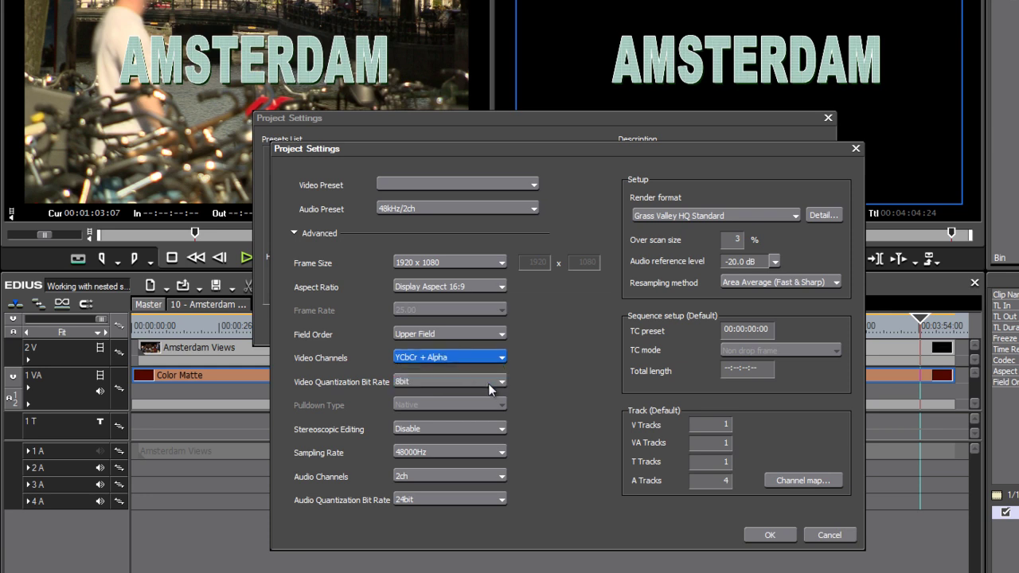
{"action": "left_click", "coordinate": [765, 538]}
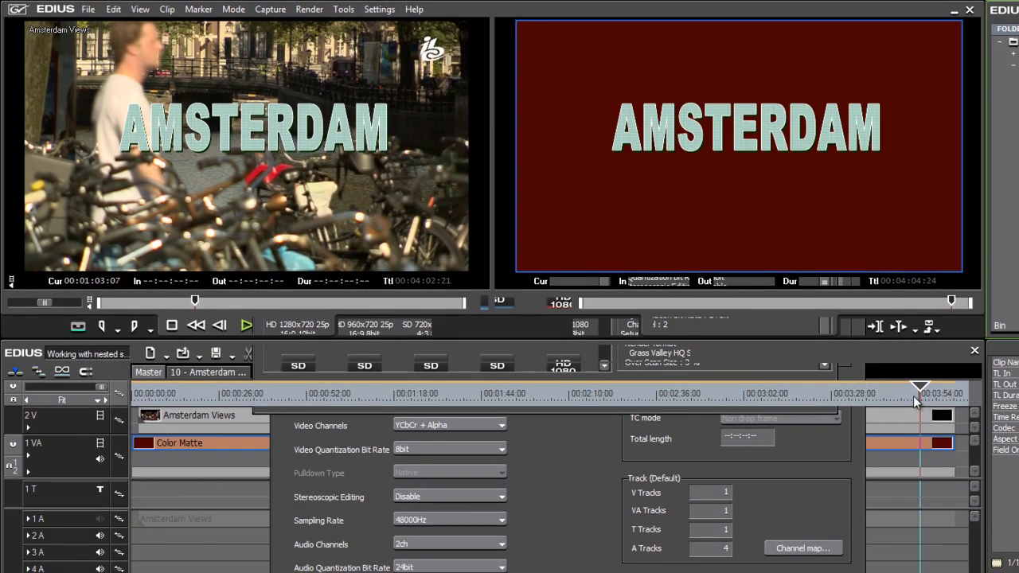
{"action": "mouse_move", "coordinate": [912, 396]}
{"action": "left_mouse_down"}
{"action": "mouse_move", "coordinate": [808, 408]}
{"action": "mouse_move", "coordinate": [914, 416]}
{"action": "left_mouse_up"}
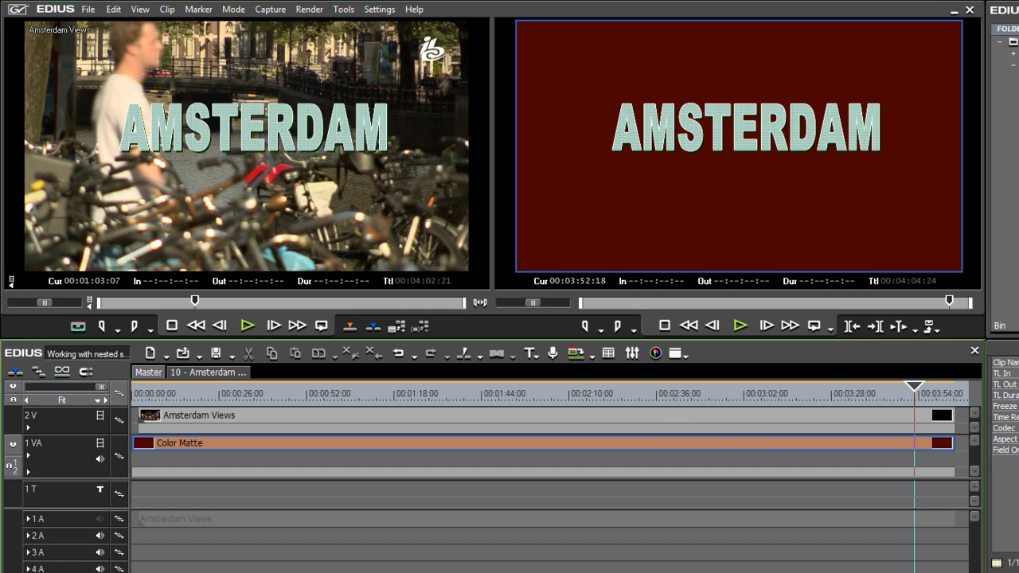
- Place the Choices sequence on track 2 V right after Amsterdam Views in Master
{"action": "scroll", "coordinate": [549, 462], "scroll_direction": "right", "scroll_amount": 5}
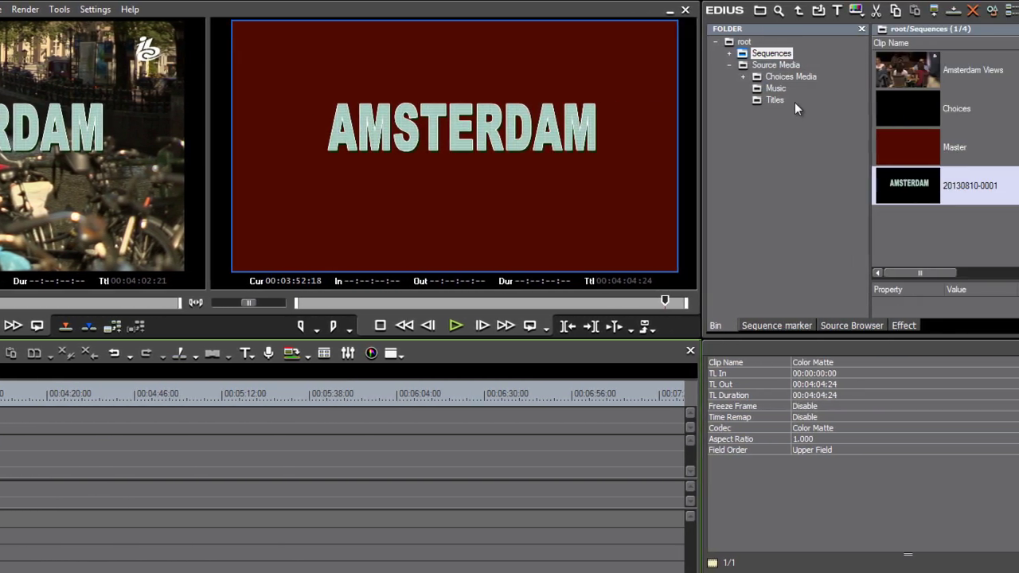
{"action": "left_click_drag", "start_coordinate": [828, 112], "coordinate": [94, 430]}
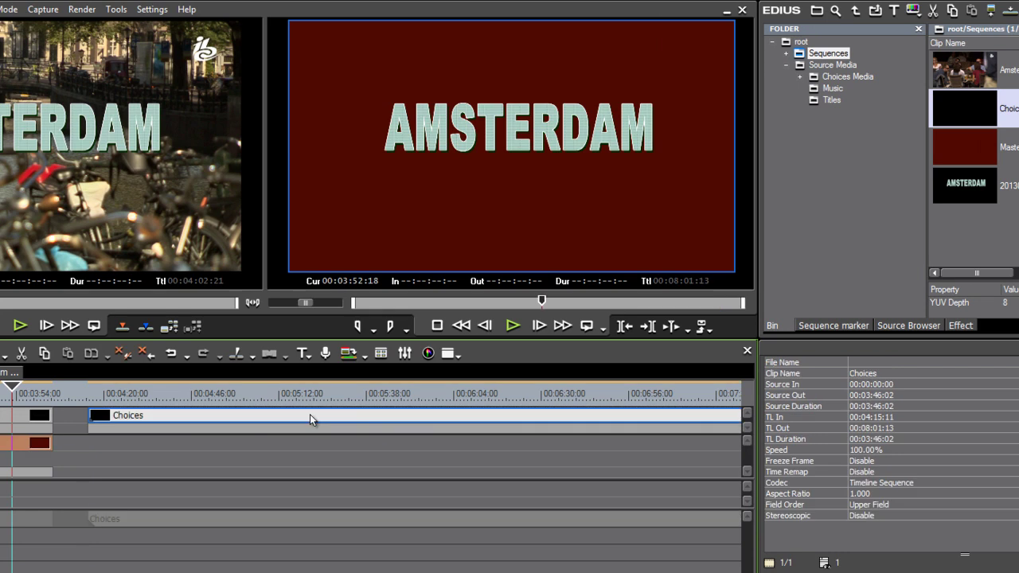
{"action": "left_click", "coordinate": [430, 398]}
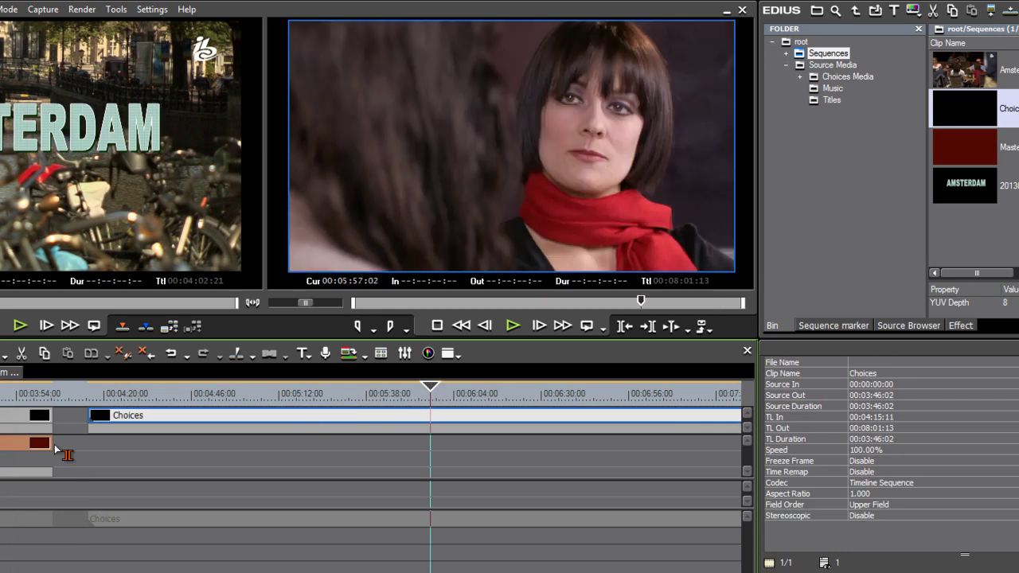
- Lengthen the red Color Matte on 1 VA so it runs beneath the Choices title
{"action": "left_click_drag", "start_coordinate": [52, 444], "coordinate": [694, 444]}
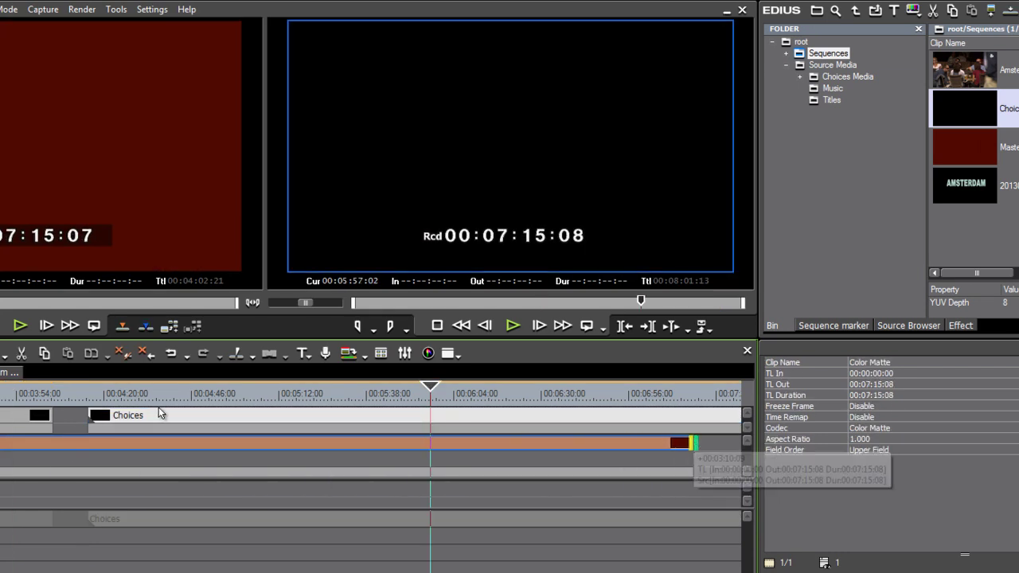
{"action": "left_click", "coordinate": [145, 395]}
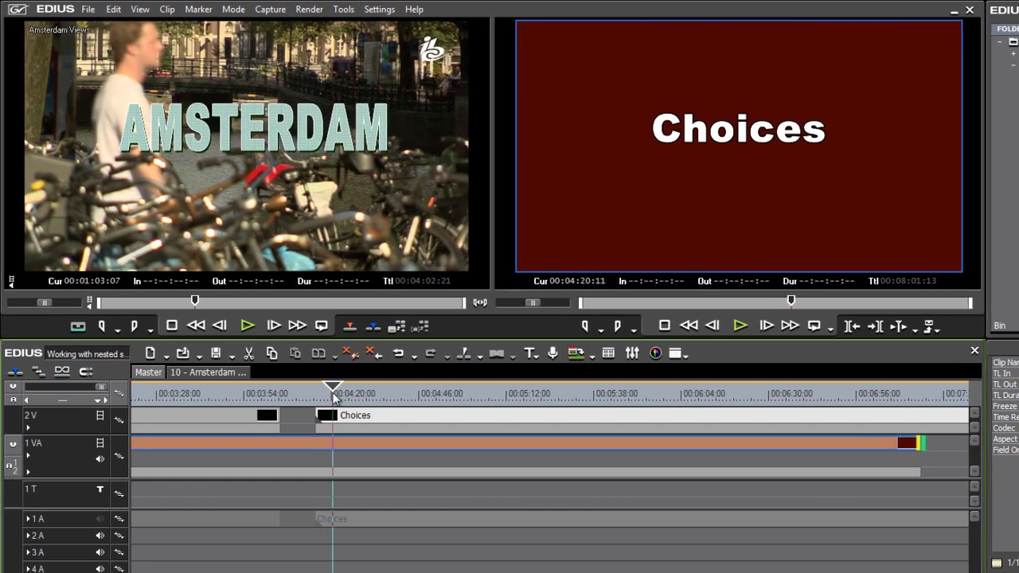
{"action": "left_click_drag", "start_coordinate": [921, 442], "coordinate": [297, 425]}
{"action": "mouse_move", "coordinate": [333, 390]}
{"action": "left_mouse_down"}
{"action": "mouse_move", "coordinate": [364, 414]}
{"action": "mouse_move", "coordinate": [449, 417]}
{"action": "mouse_move", "coordinate": [340, 406]}
{"action": "left_mouse_up"}
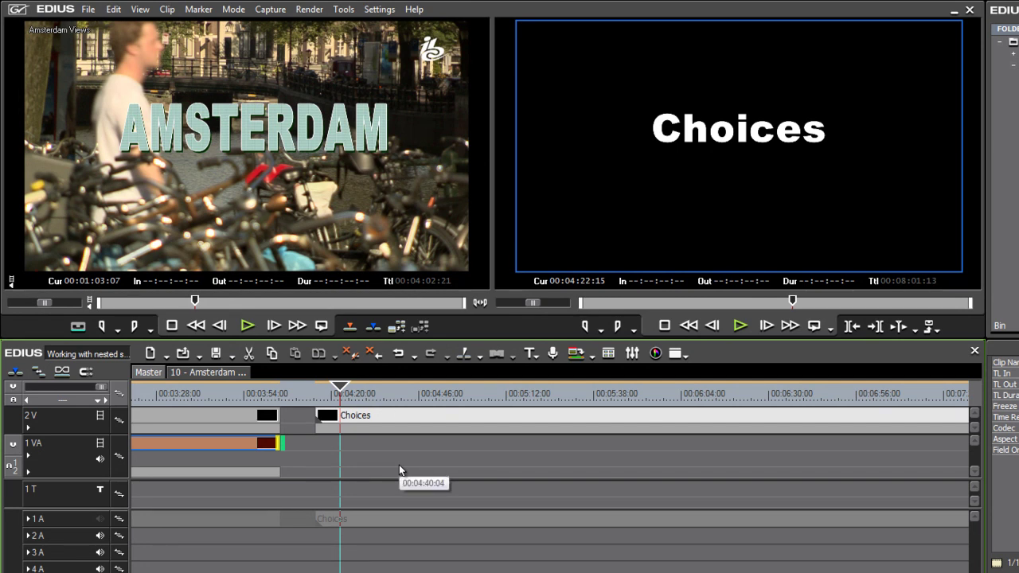
{"action": "left_click_drag", "start_coordinate": [279, 443], "coordinate": [832, 443]}
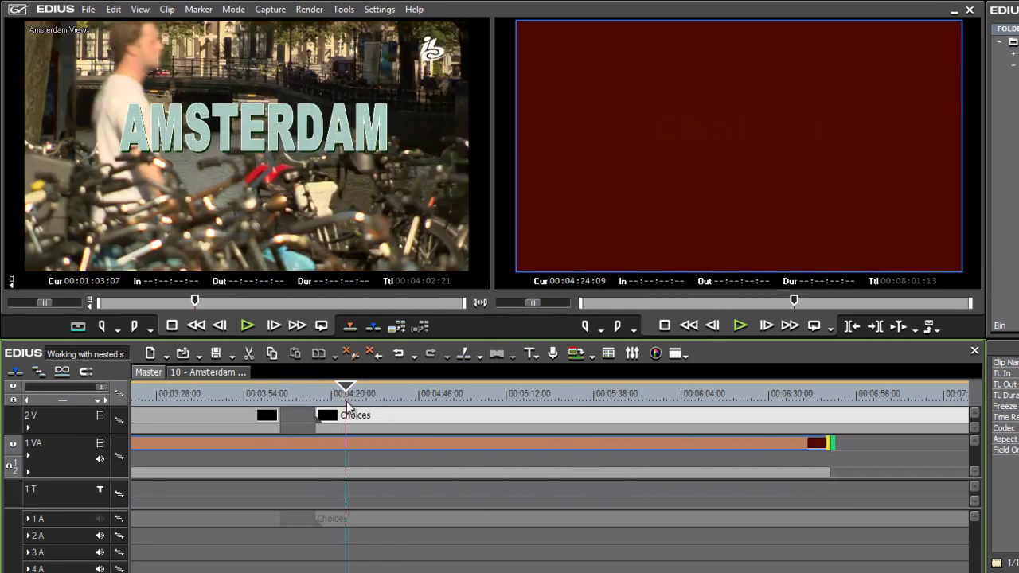
{"action": "left_click_drag", "start_coordinate": [346, 406], "coordinate": [334, 403]}
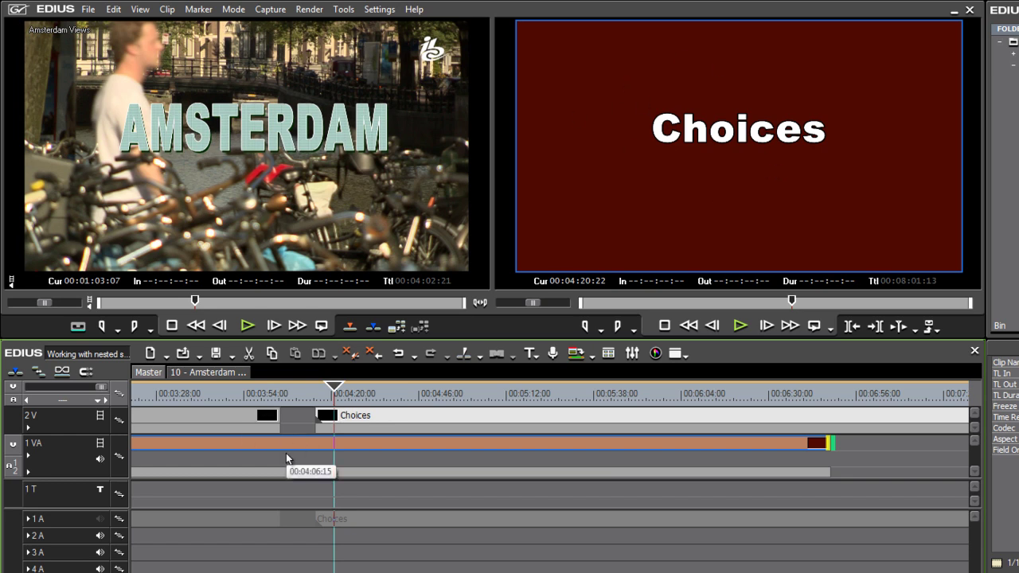
- Fit the Master sequence in view and preview later shots in the Choices clip
{"action": "left_click", "coordinate": [639, 397]}
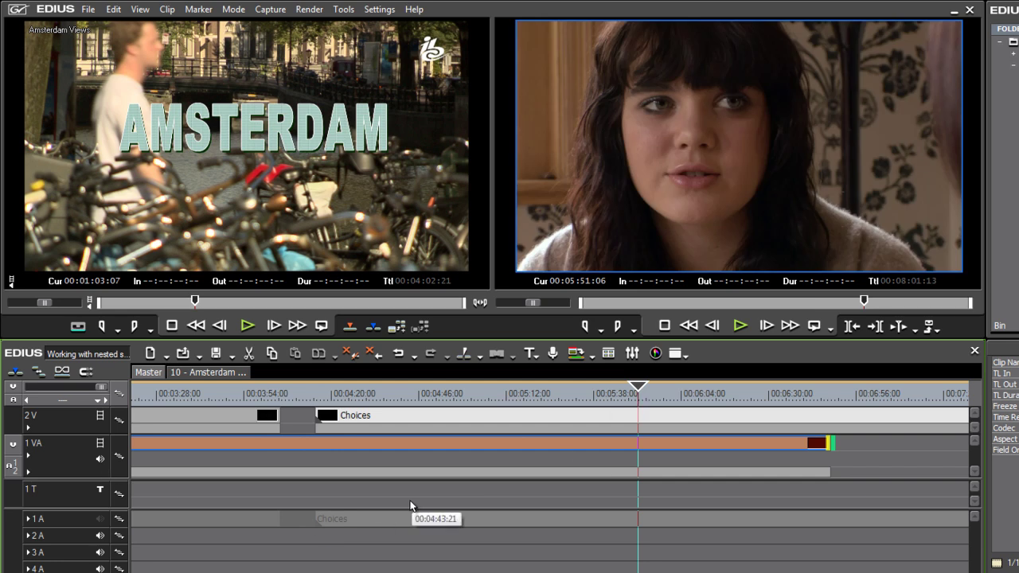
{"action": "left_click", "coordinate": [52, 400]}
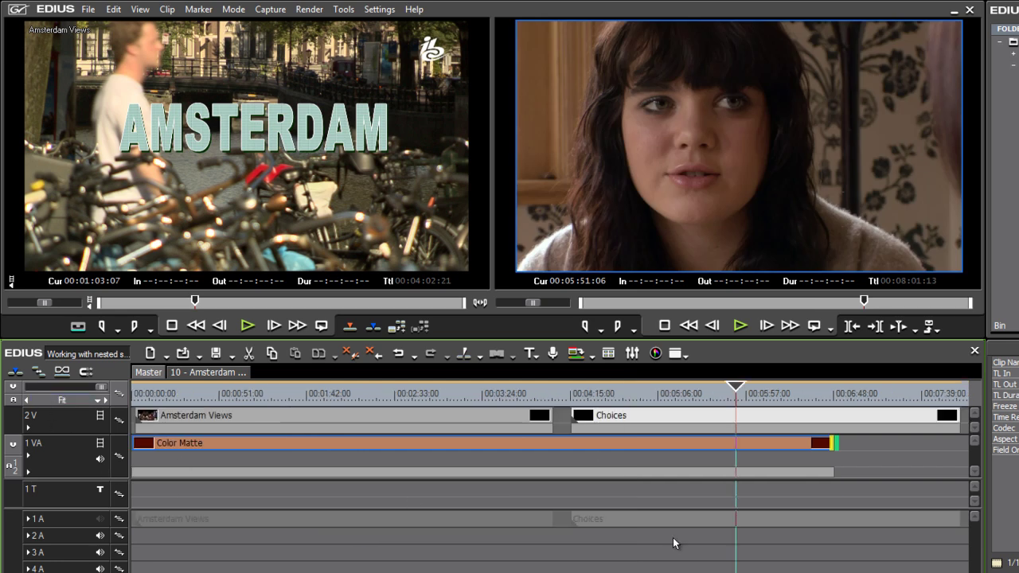
{"action": "left_click", "coordinate": [861, 464]}
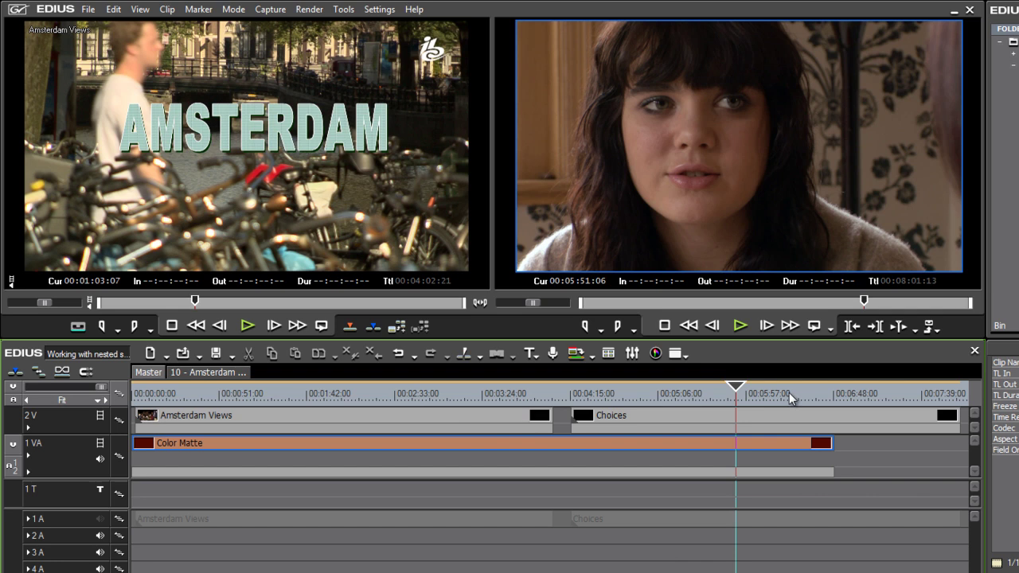
{"action": "left_click", "coordinate": [747, 394]}
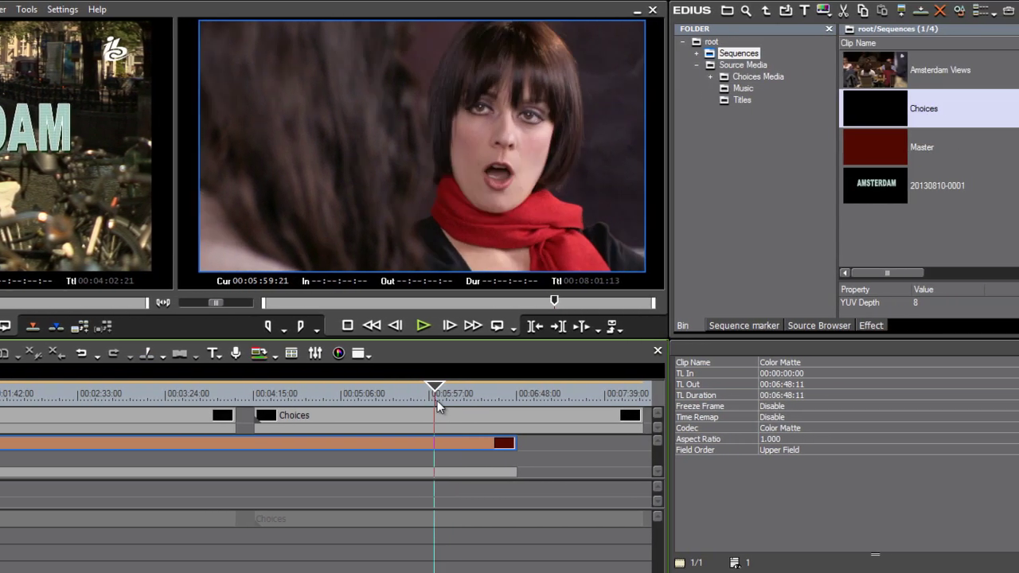
{"action": "left_click_drag", "start_coordinate": [437, 400], "coordinate": [476, 414]}
{"action": "left_click_drag", "start_coordinate": [412, 415], "coordinate": [429, 418]}
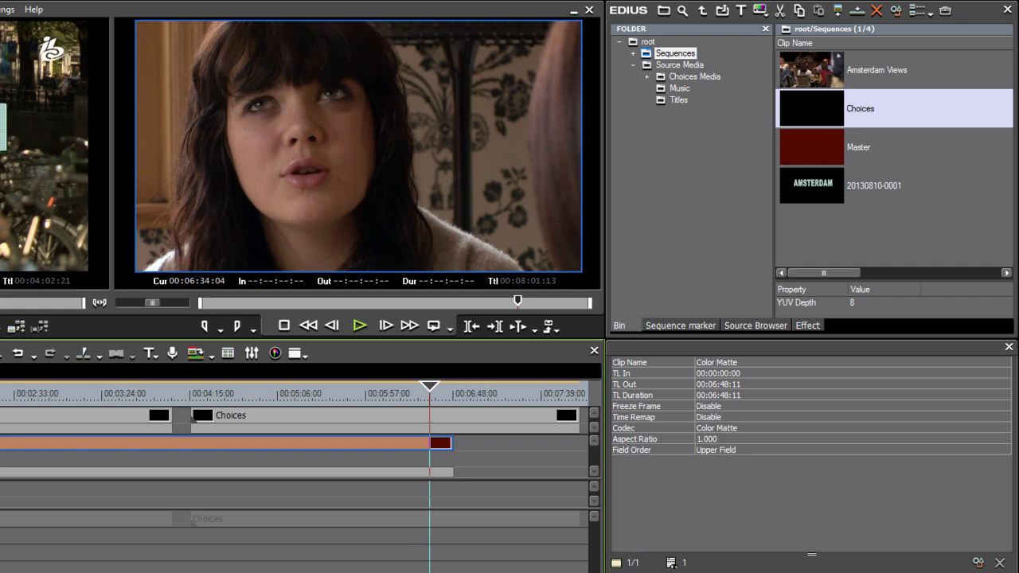
- Apply the YUV Curve color-correction filter to the Choices clip on 2 V
{"action": "left_click", "coordinate": [809, 326]}
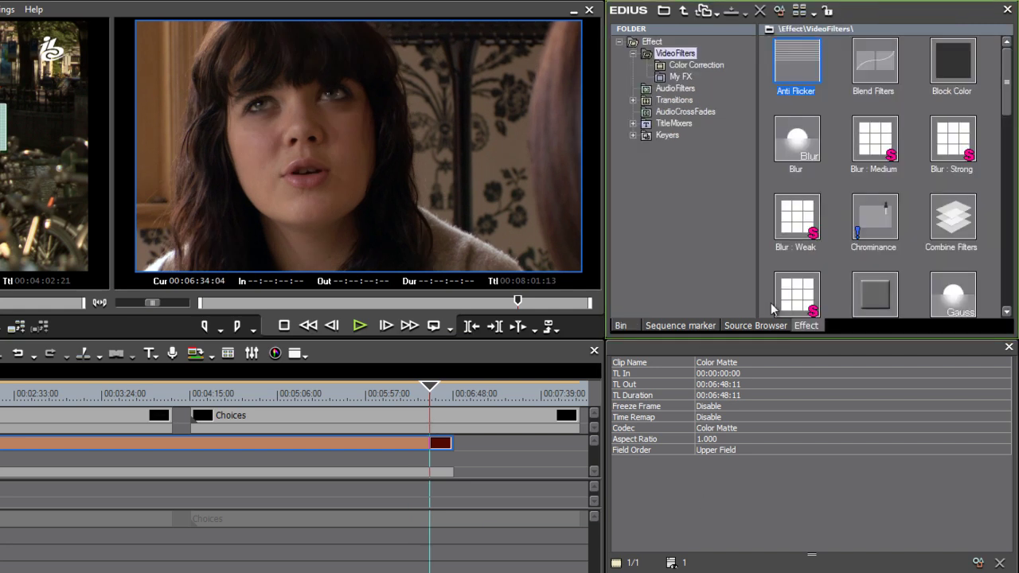
{"action": "left_click", "coordinate": [705, 67]}
{"action": "left_click_drag", "start_coordinate": [1012, 125], "coordinate": [1005, 239]}
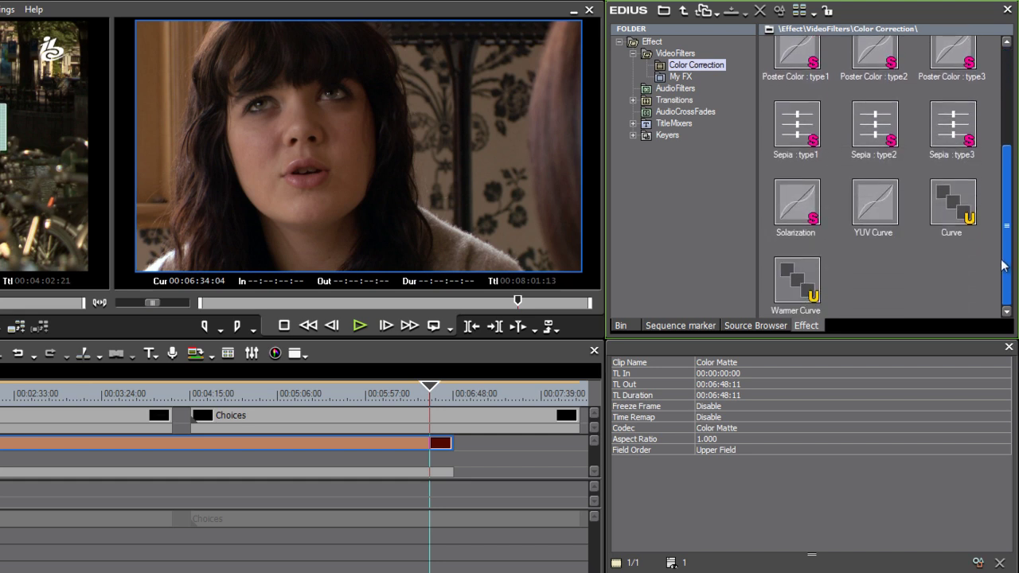
{"action": "left_click_drag", "start_coordinate": [868, 217], "coordinate": [292, 415]}
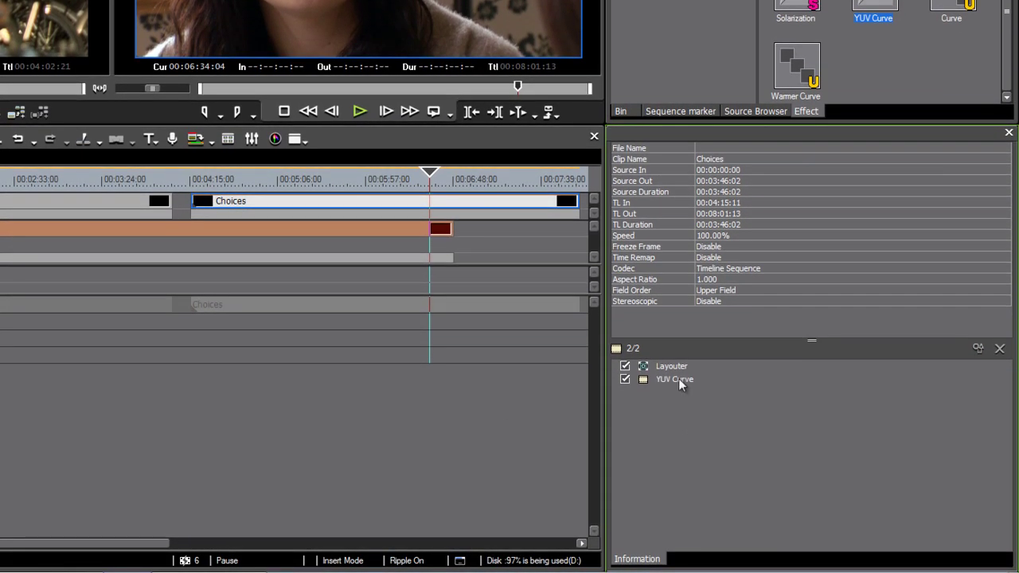
- Shape the Choices clip's YUV Curve Y channel into an S-curve: lows down, highs up
{"action": "double_click", "coordinate": [678, 379]}
{"action": "left_click_drag", "start_coordinate": [300, 209], "coordinate": [302, 225]}
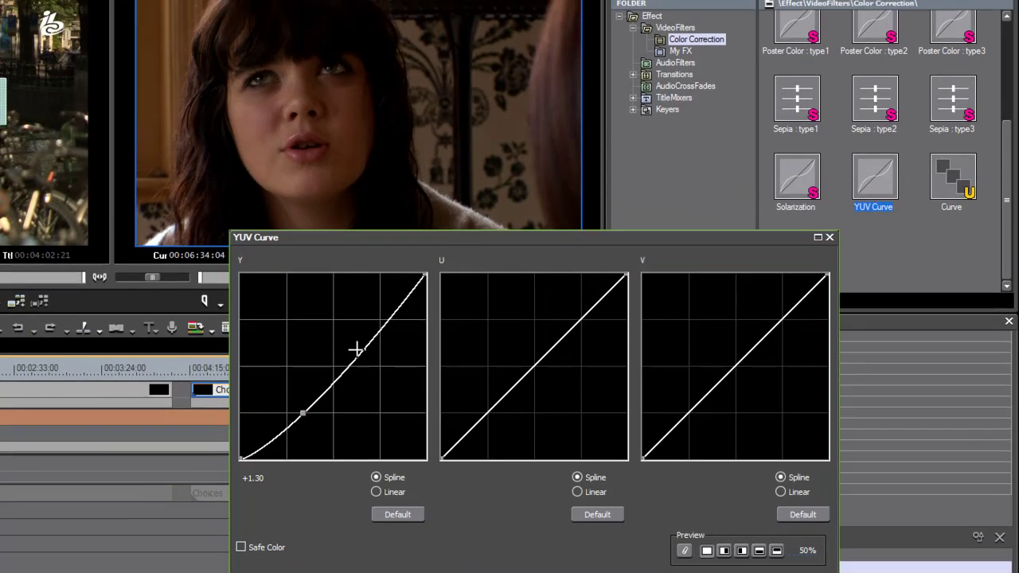
{"action": "left_click_drag", "start_coordinate": [361, 346], "coordinate": [371, 337]}
{"action": "left_click", "coordinate": [377, 324]}
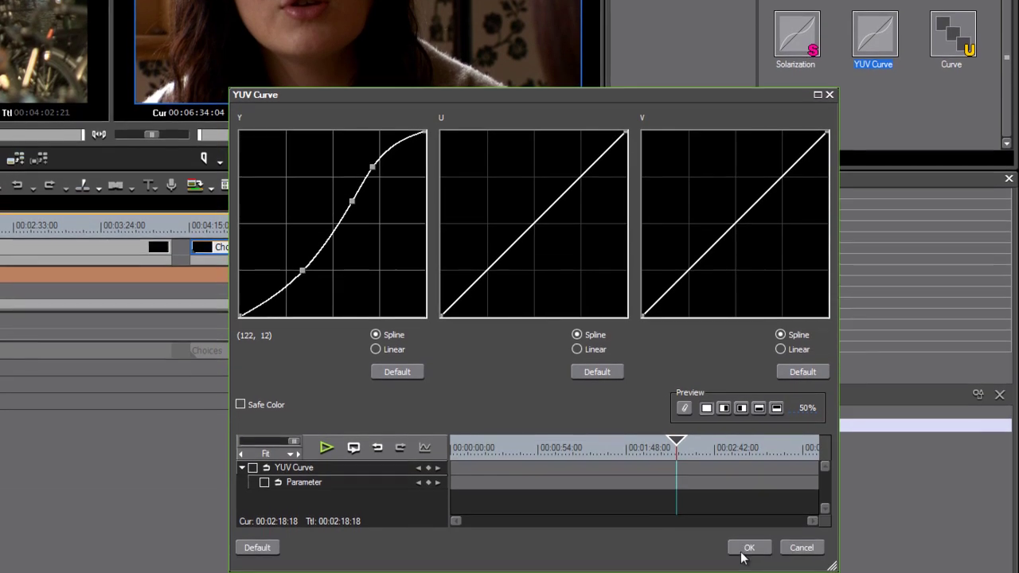
{"action": "key", "text": "Return"}
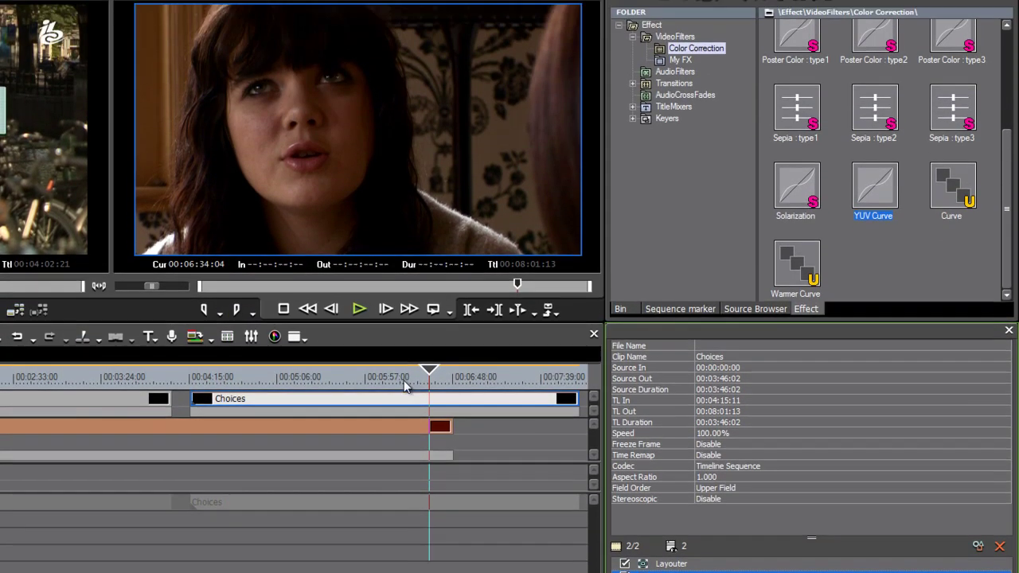
- Open the nested Choices sequence from Master and move to frame 00:01:26:19
{"action": "left_click", "coordinate": [355, 231]}
{"action": "left_click_drag", "start_coordinate": [355, 402], "coordinate": [322, 404]}
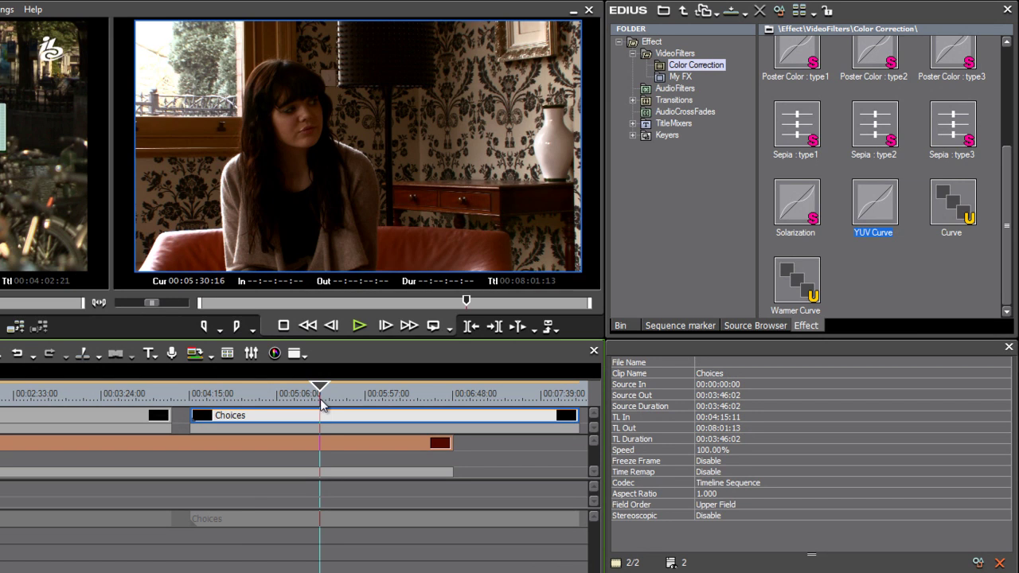
{"action": "double_click", "coordinate": [271, 419]}
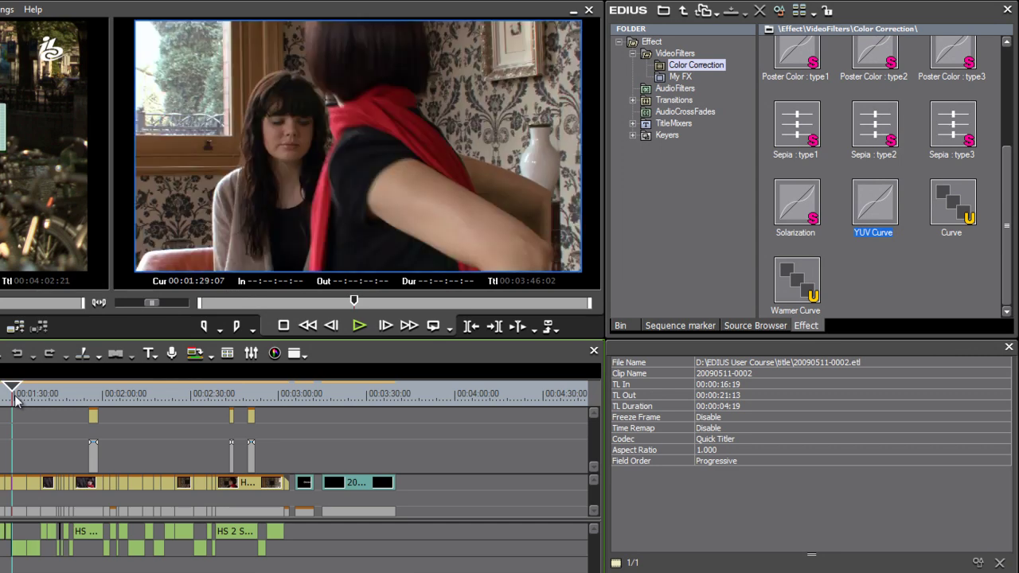
{"action": "left_click_drag", "start_coordinate": [16, 398], "coordinate": [34, 404]}
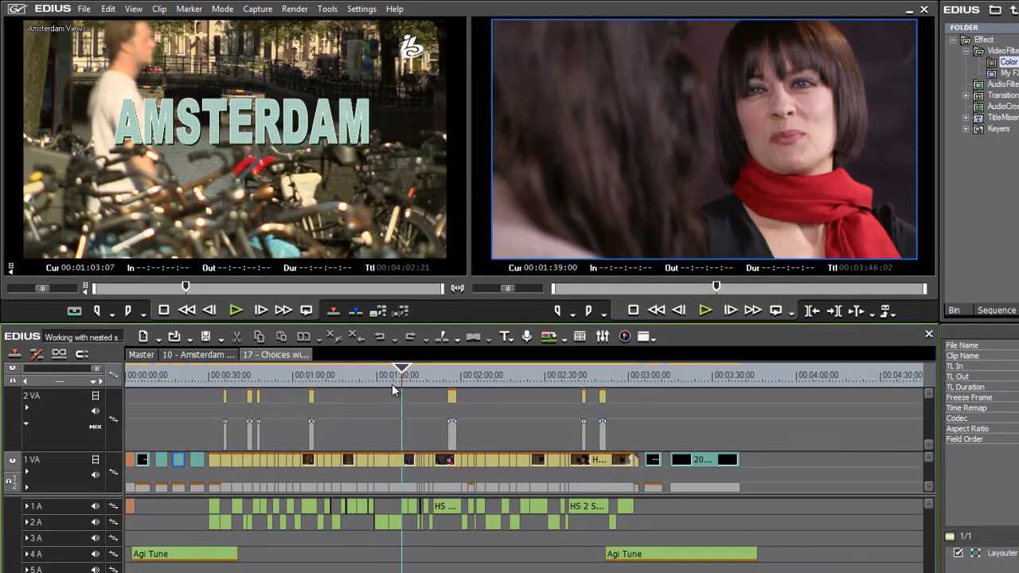
{"action": "left_click_drag", "start_coordinate": [391, 383], "coordinate": [367, 381]}
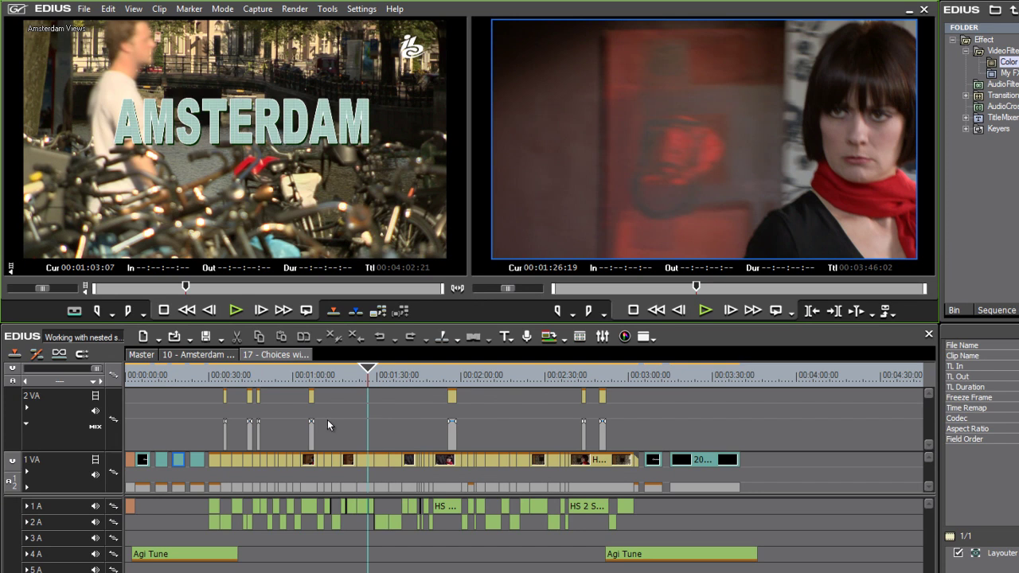
- Select a run of clips on track 1 VA and zoom the timeline to two-second steps
{"action": "left_click_drag", "start_coordinate": [327, 420], "coordinate": [481, 508]}
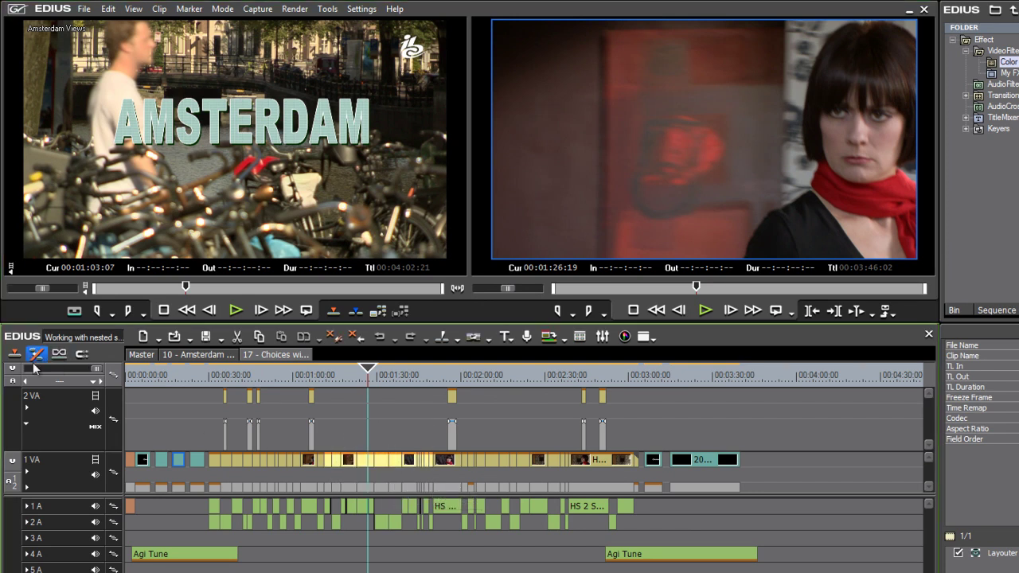
{"action": "left_click", "coordinate": [26, 383]}
{"action": "left_click", "coordinate": [26, 383]}
{"action": "left_click", "coordinate": [26, 383]}
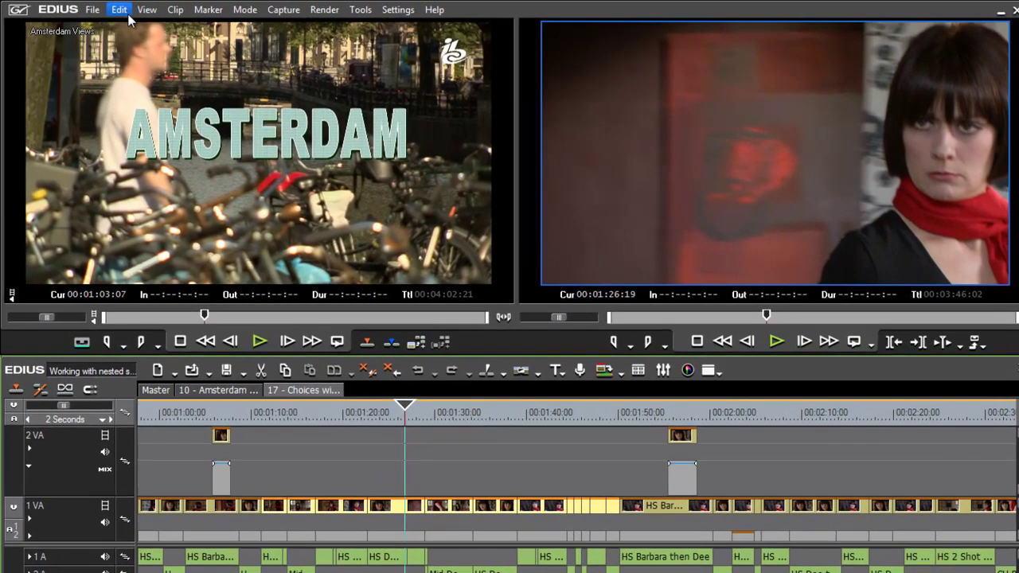
- Add the selected clips to the bin as 17 - Choices with titles - (1) and open it
{"action": "left_click", "coordinate": [113, 10]}
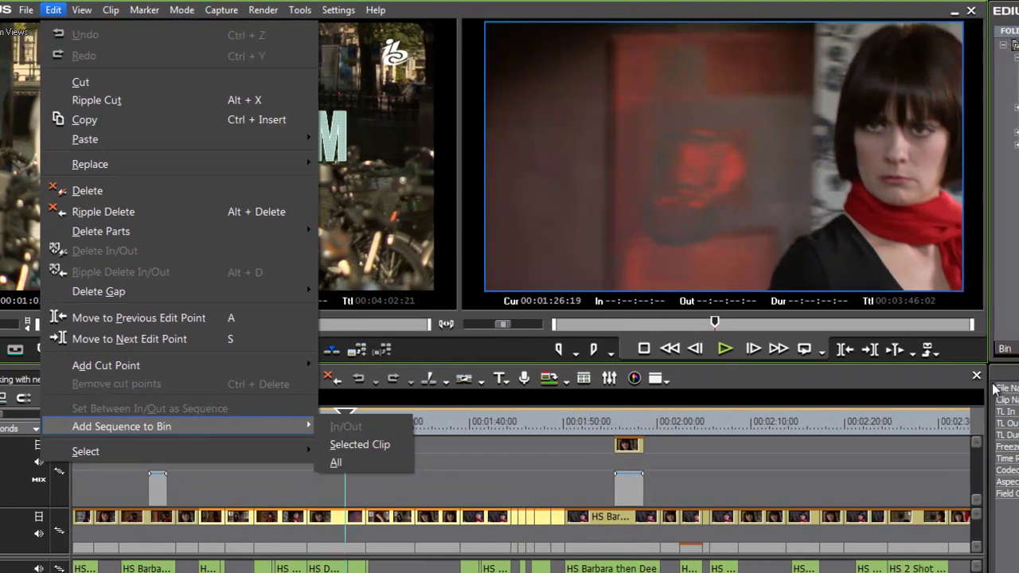
{"action": "left_click", "coordinate": [470, 445]}
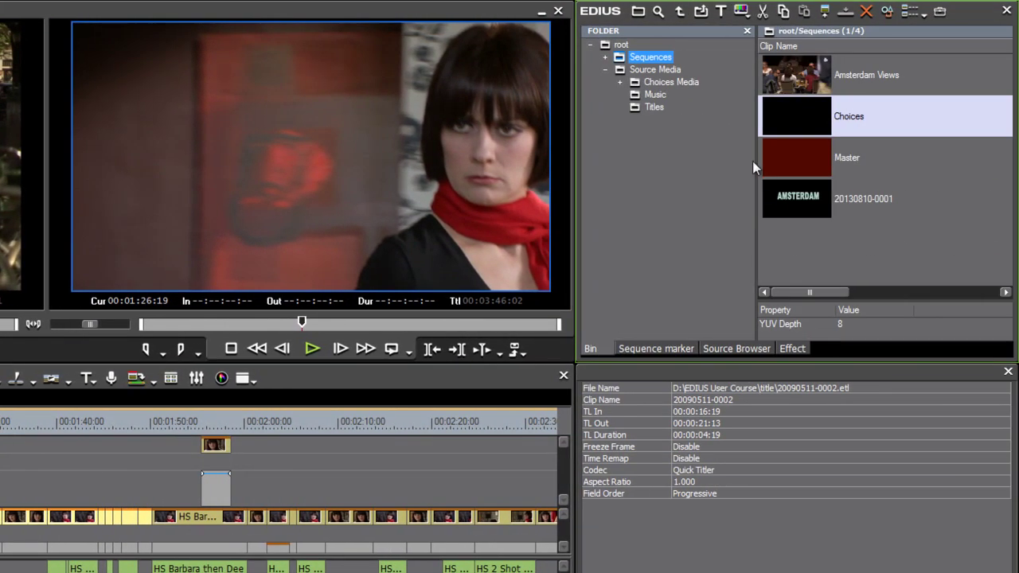
{"action": "left_click", "coordinate": [817, 266]}
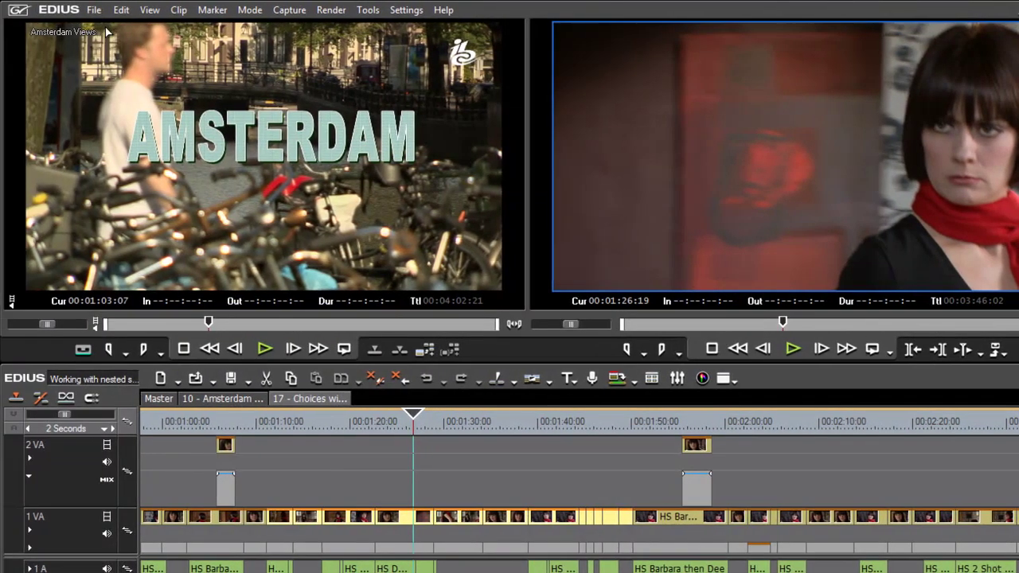
{"action": "left_click", "coordinate": [121, 10]}
{"action": "mouse_move", "coordinate": [182, 427]}
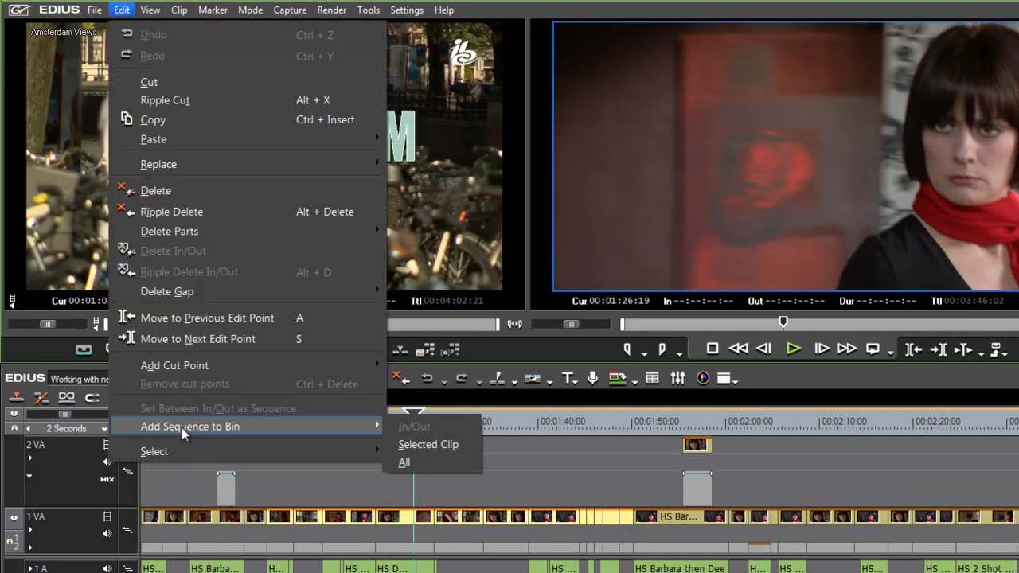
{"action": "left_click", "coordinate": [440, 448]}
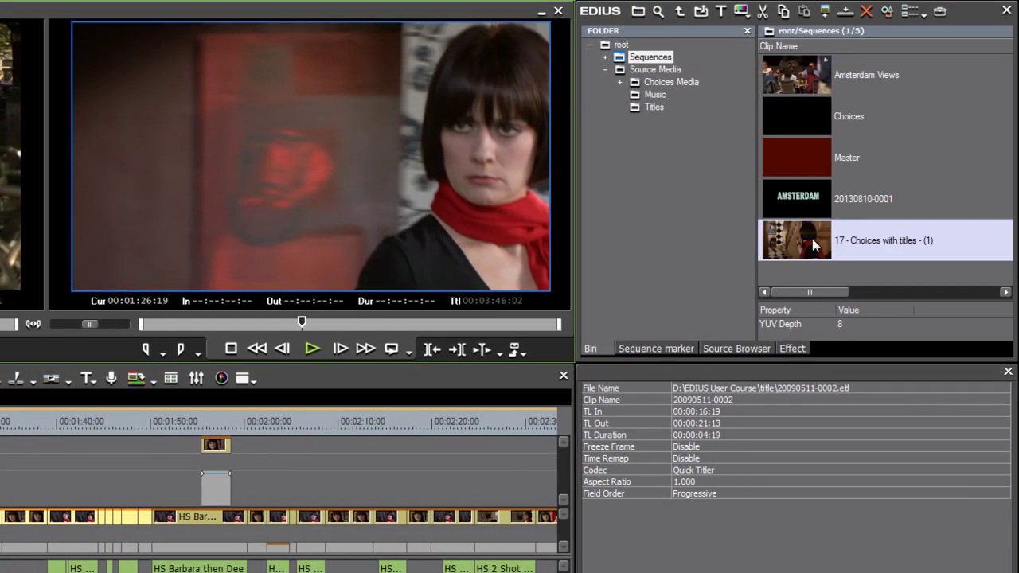
{"action": "double_click", "coordinate": [815, 246]}
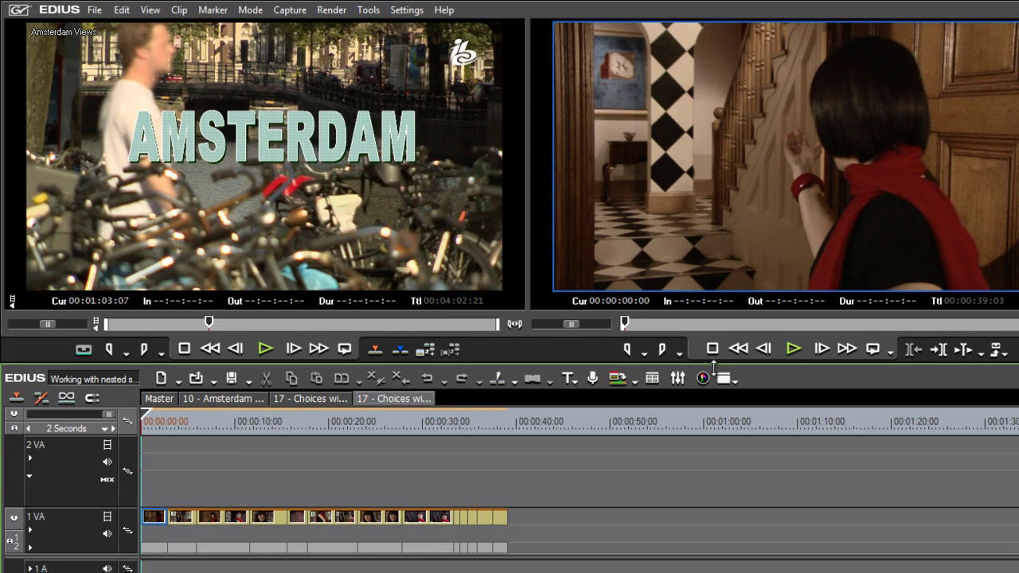
- Place 17 - Choices with titles - (1) onto track 2 VA of the Choices sequence
{"action": "left_click", "coordinate": [290, 398]}
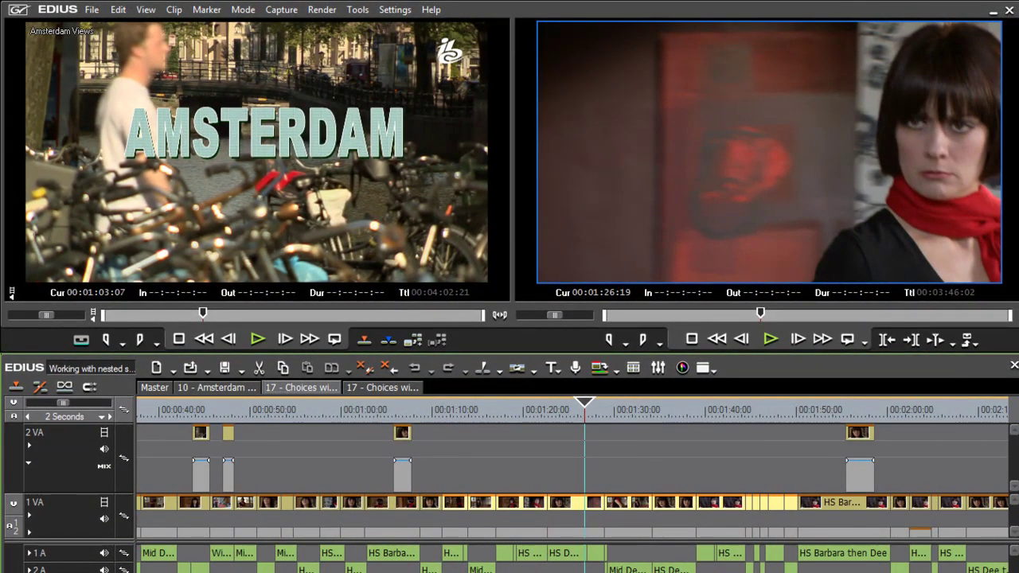
{"action": "left_click_drag", "start_coordinate": [304, 388], "coordinate": [341, 218]}
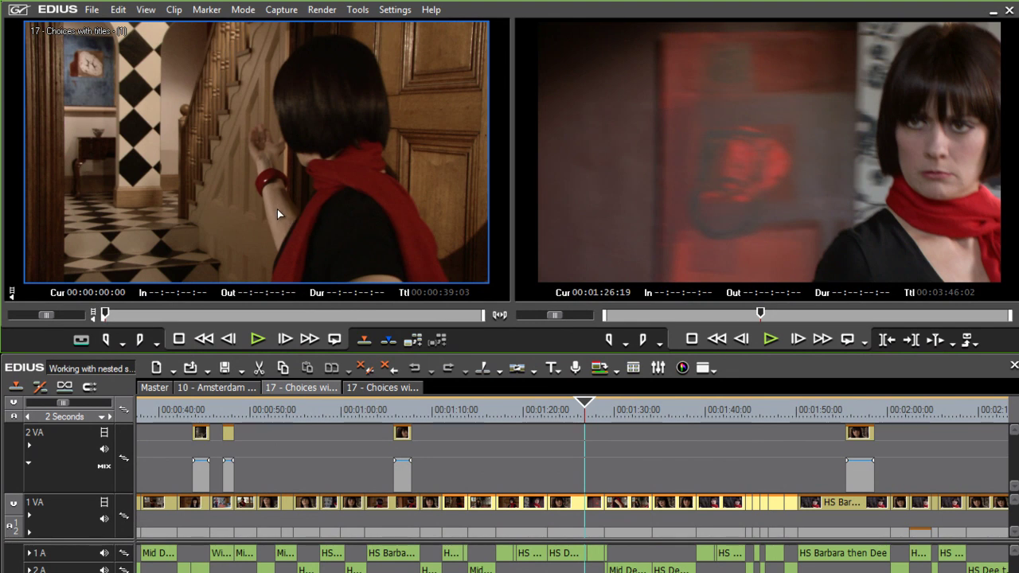
{"action": "mouse_move", "coordinate": [907, 426]}
{"action": "left_mouse_down"}
{"action": "mouse_move", "coordinate": [526, 462]}
{"action": "mouse_move", "coordinate": [499, 480]}
{"action": "mouse_move", "coordinate": [446, 480]}
{"action": "left_mouse_up"}
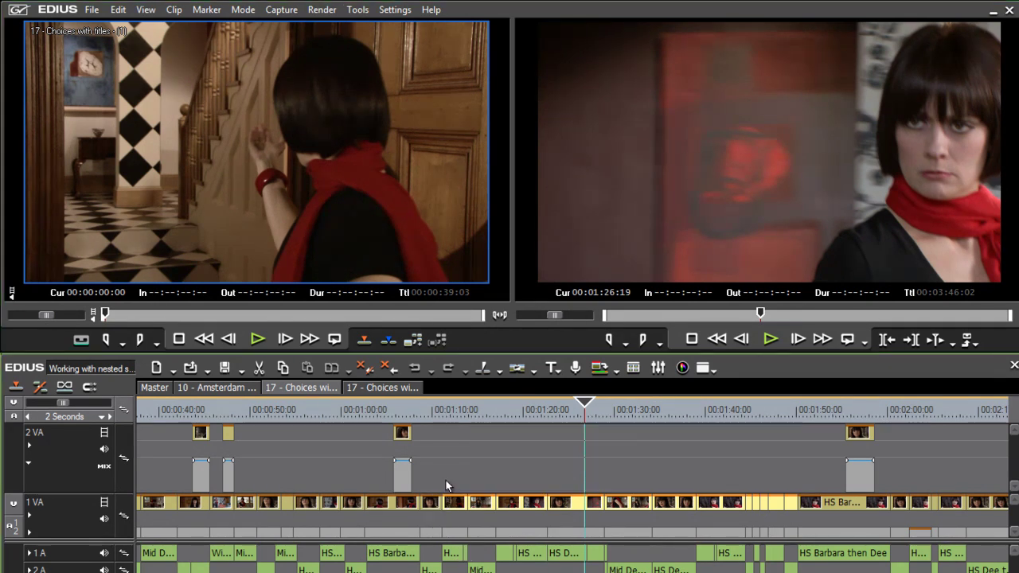
- Scrub through the new nest to the 01:24:15 close-up and select it on 2 VA
{"action": "left_click", "coordinate": [468, 410]}
{"action": "left_click", "coordinate": [653, 410]}
{"action": "left_click", "coordinate": [565, 409]}
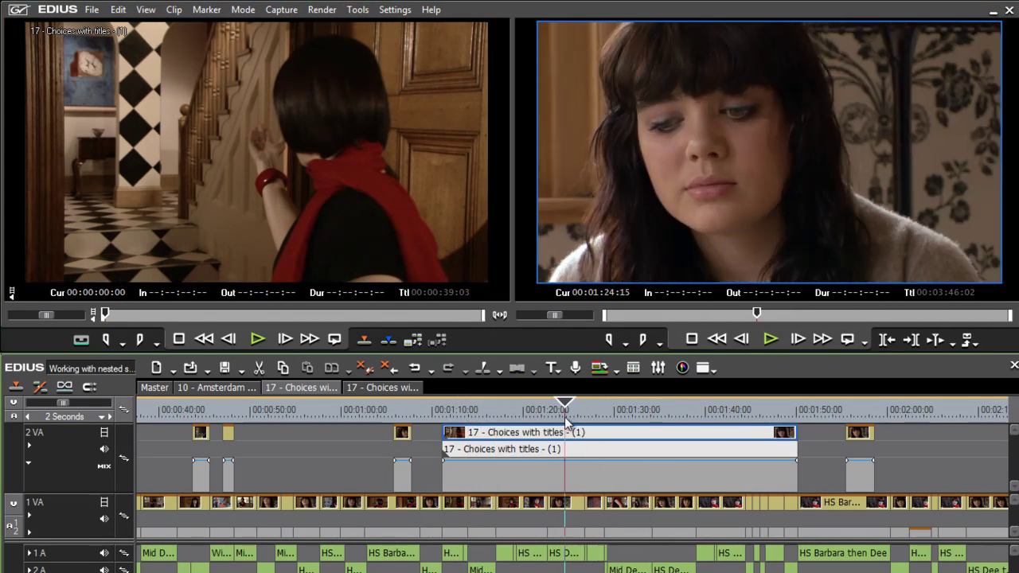
{"action": "left_click_drag", "start_coordinate": [460, 410], "coordinate": [713, 422]}
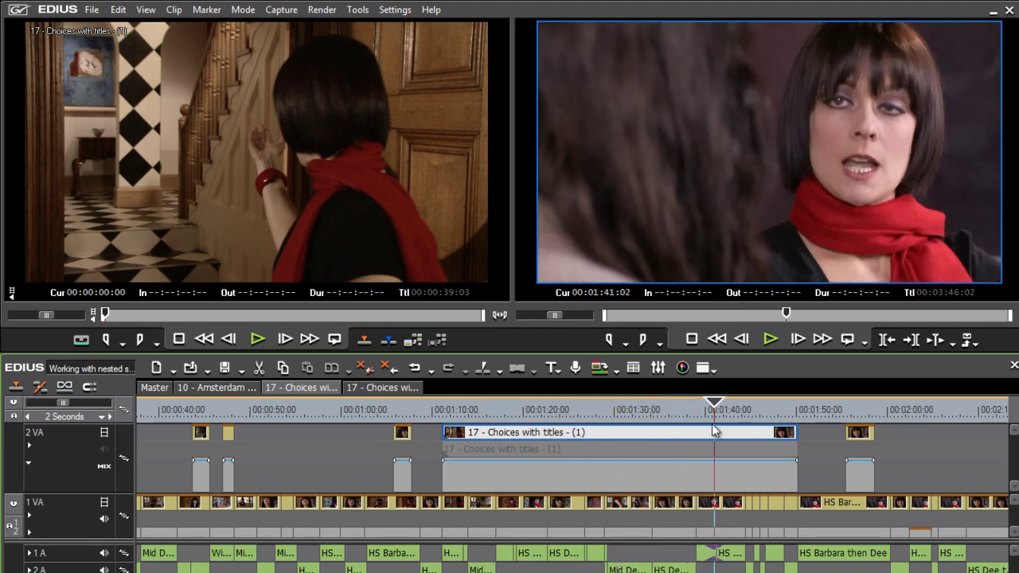
{"action": "left_click", "coordinate": [532, 511]}
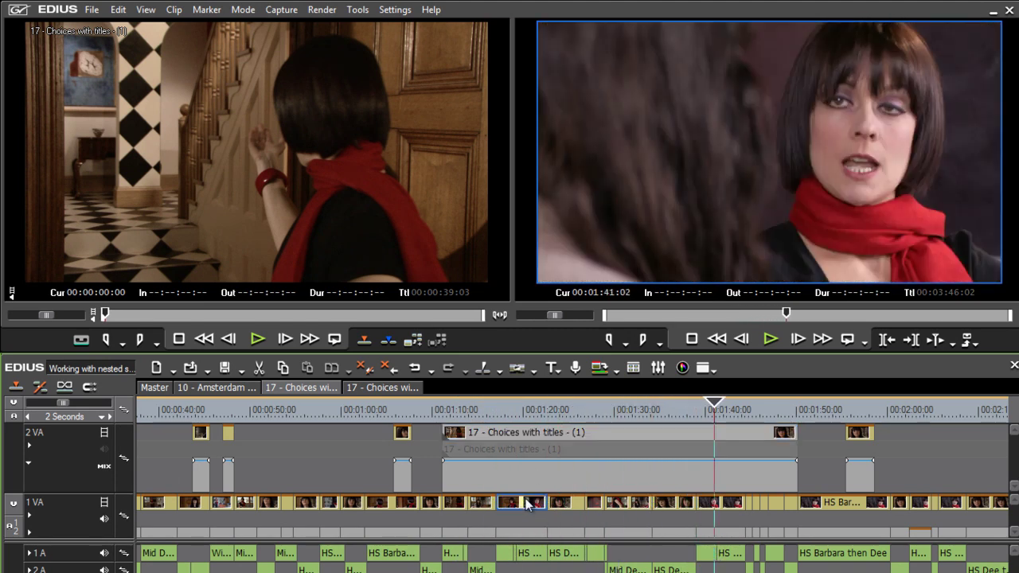
{"action": "left_click", "coordinate": [528, 434]}
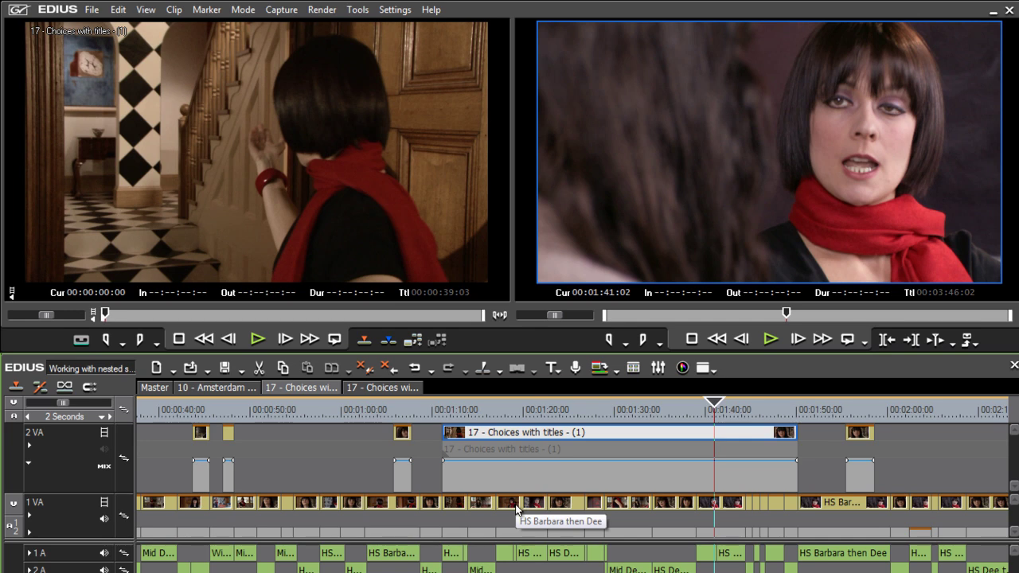
- Remove the 2 VA nest, then nest the 01:14:21–01:46:15 In/Out range as a new sequence
{"action": "key", "text": "ctrl+z"}
{"action": "key", "text": "ctrl+z"}
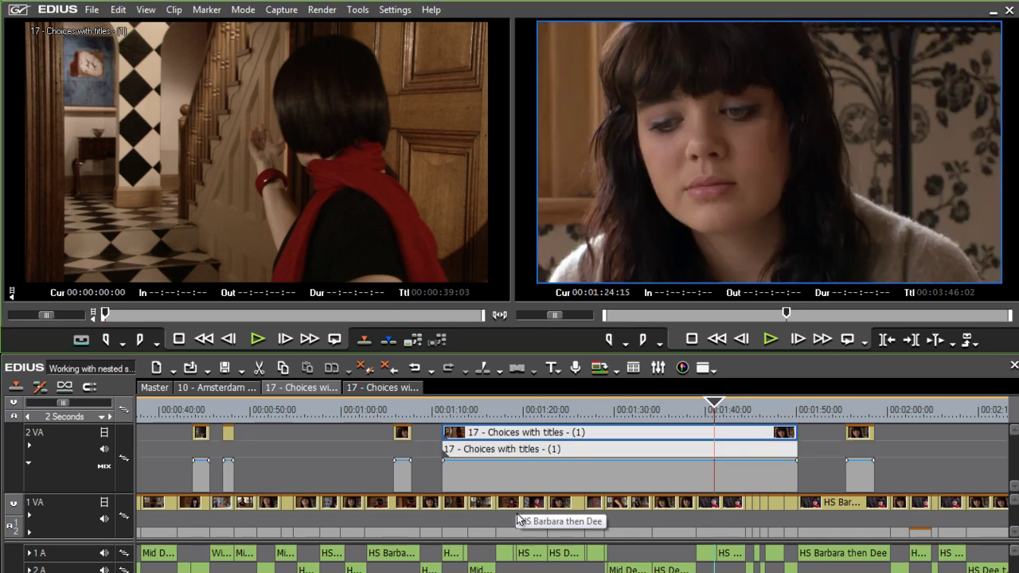
{"action": "left_click_drag", "start_coordinate": [508, 407], "coordinate": [476, 412]}
{"action": "key", "text": "i"}
{"action": "left_click", "coordinate": [765, 414]}
{"action": "key", "text": "o"}
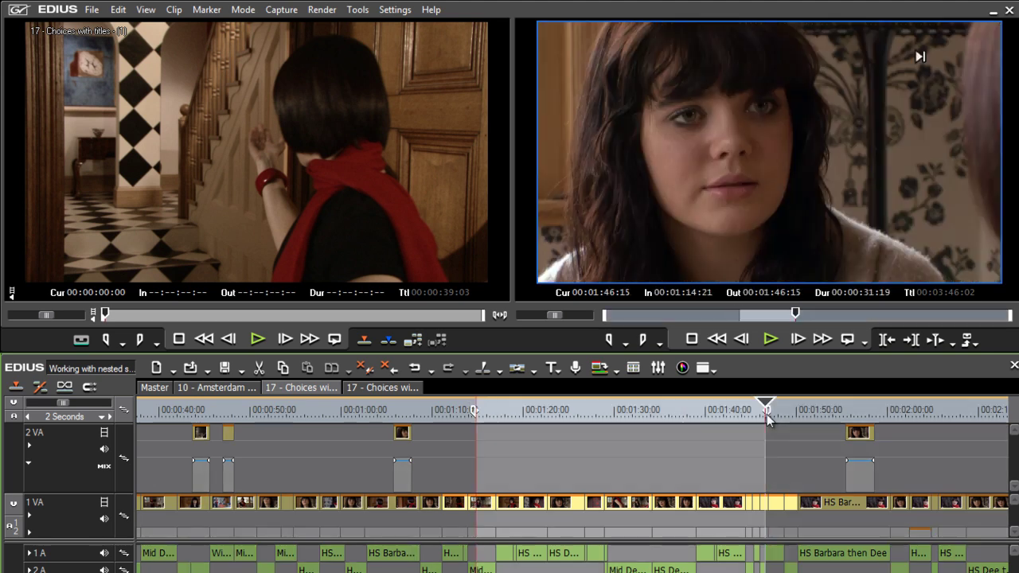
{"action": "left_click", "coordinate": [118, 10]}
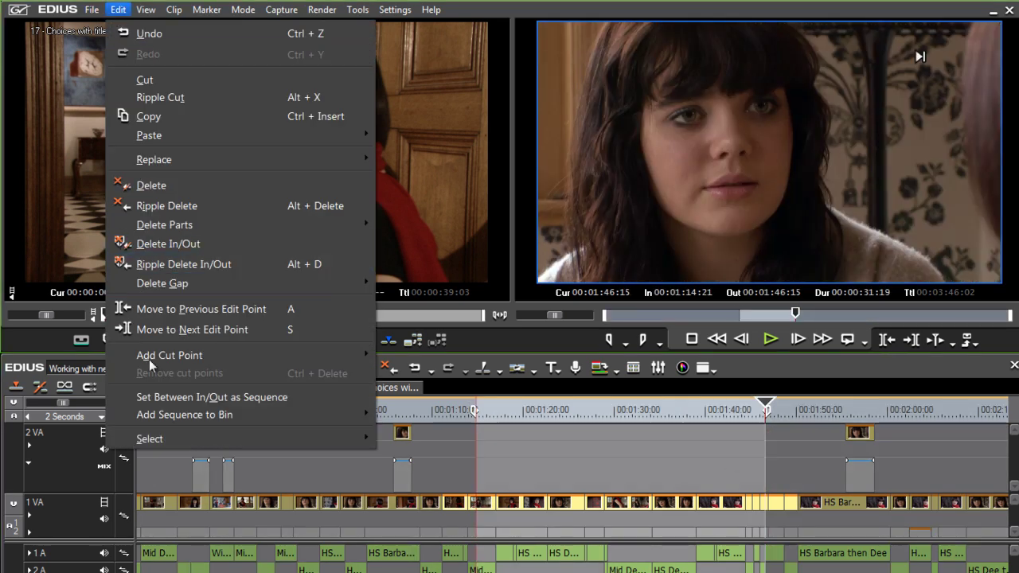
{"action": "left_click", "coordinate": [300, 395]}
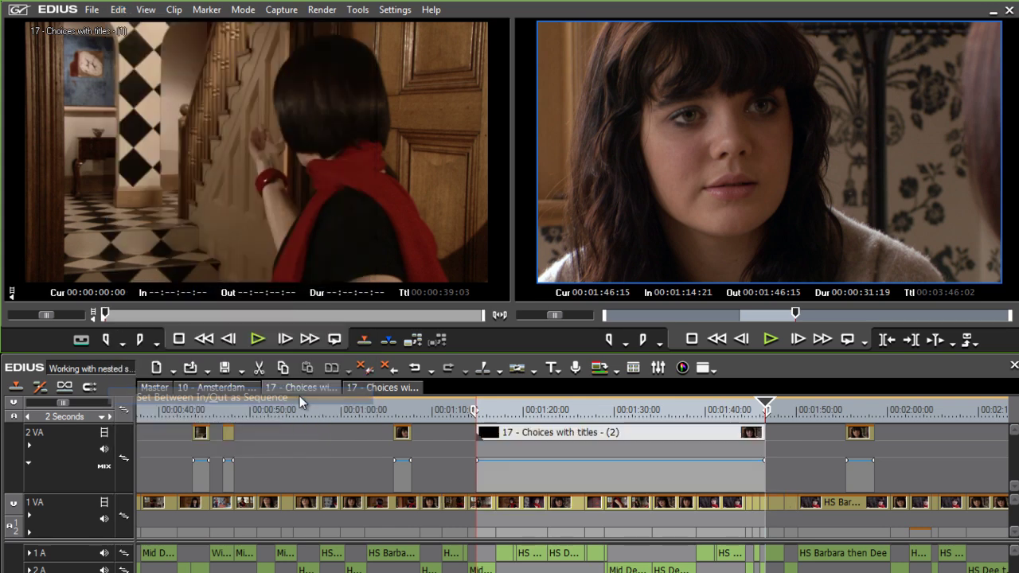